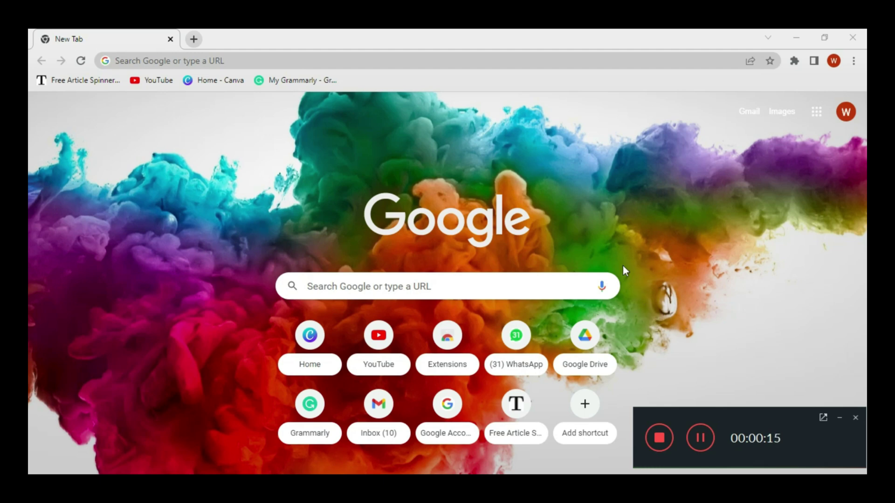
- Search Google for Canva and open the canva.com website from the results
left_click(592, 60)
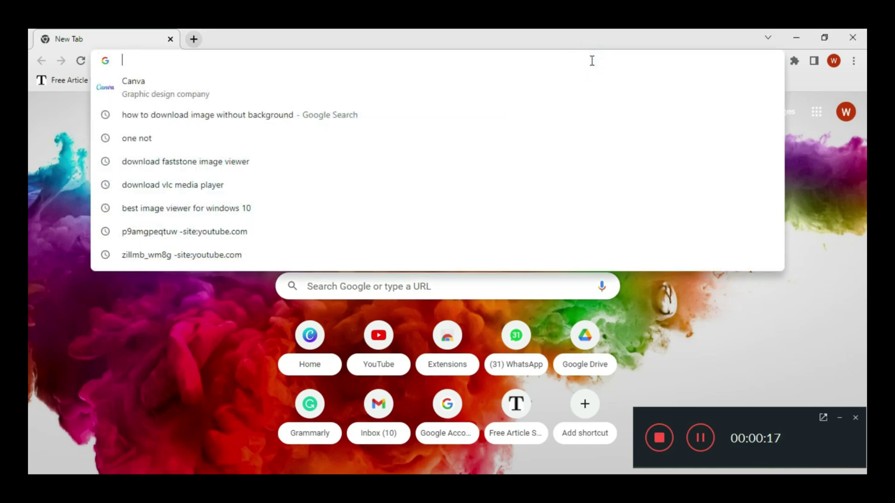
left_click(568, 88)
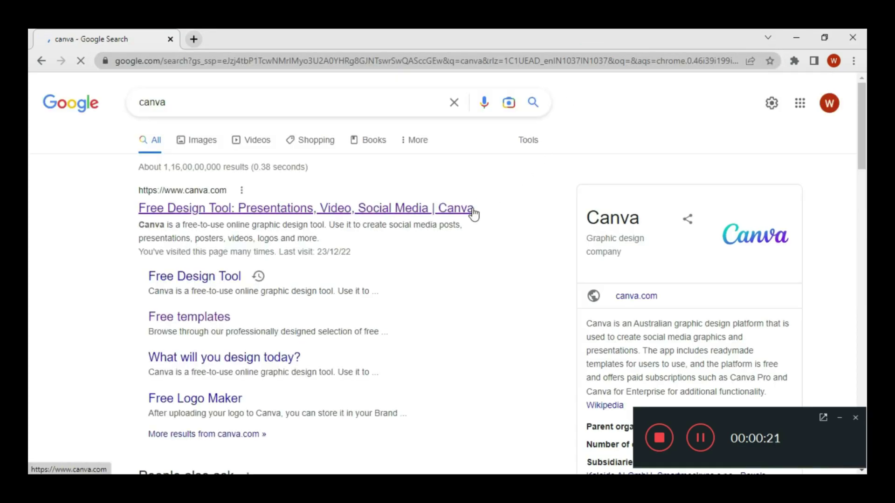
left_click(472, 208)
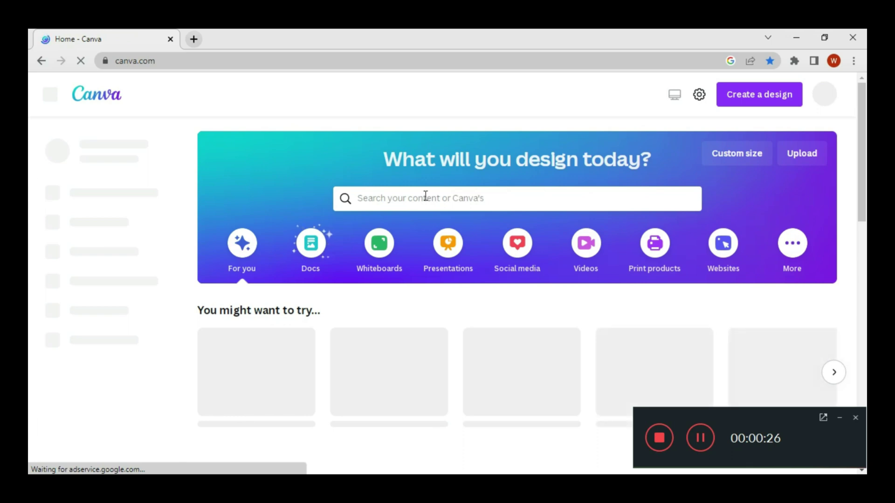
- Search Canva's templates for "youtube thumbnail" and open the YouTube Thumbnail category
left_click(467, 199)
type("you")
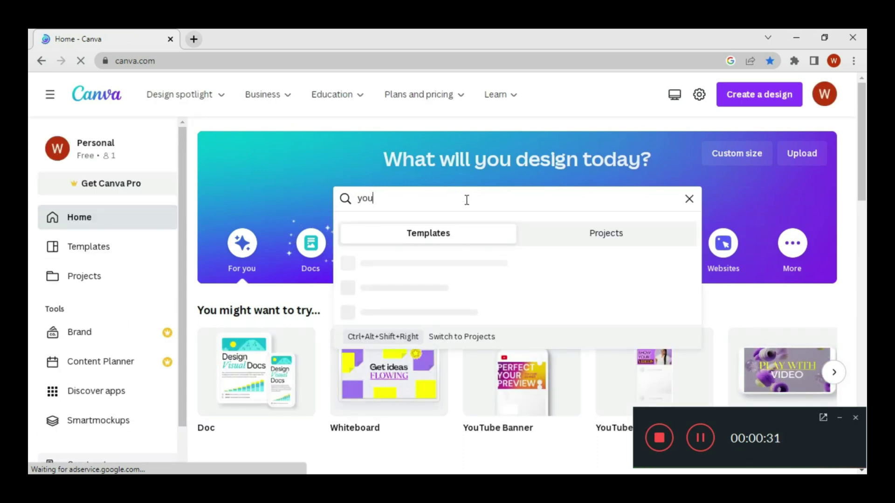
type("tube")
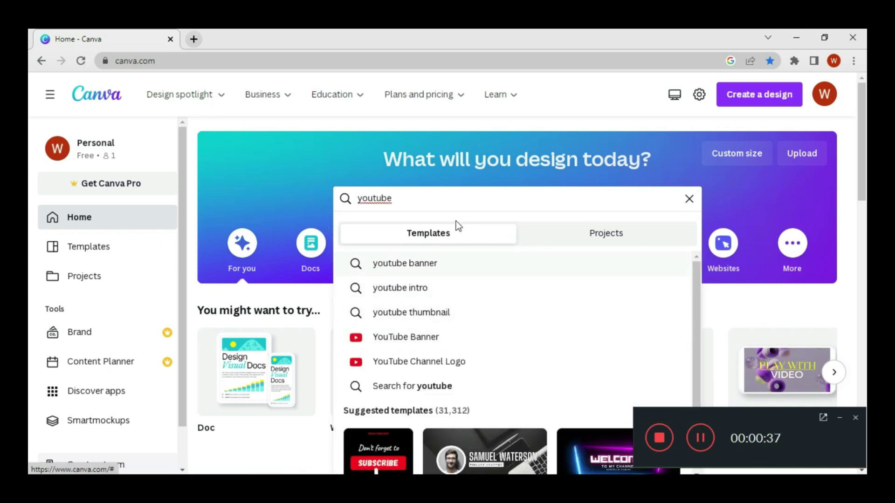
type(" thu")
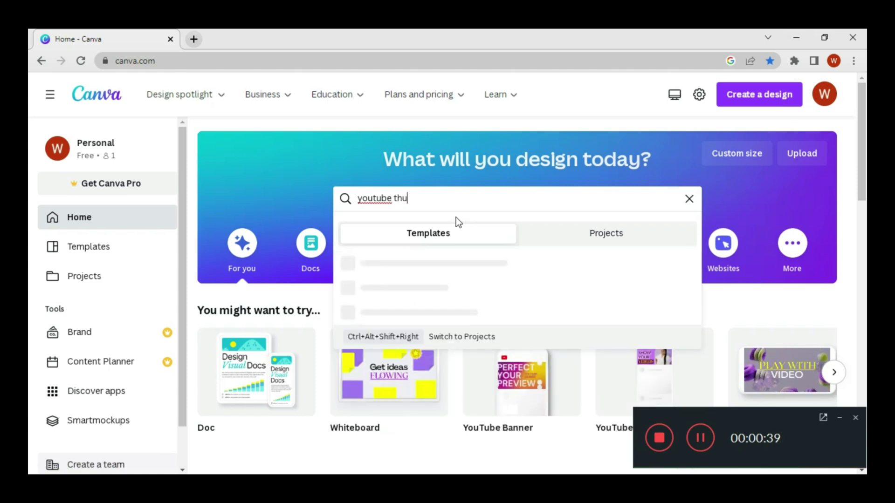
type("mbna")
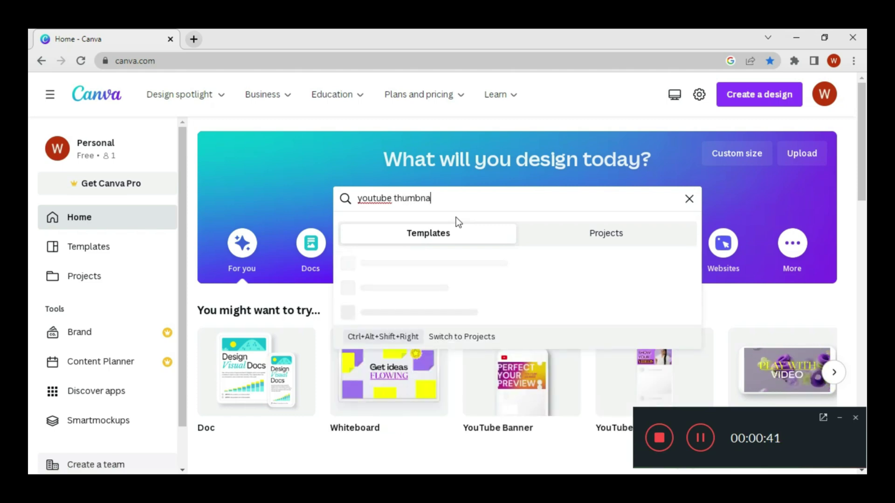
type("il")
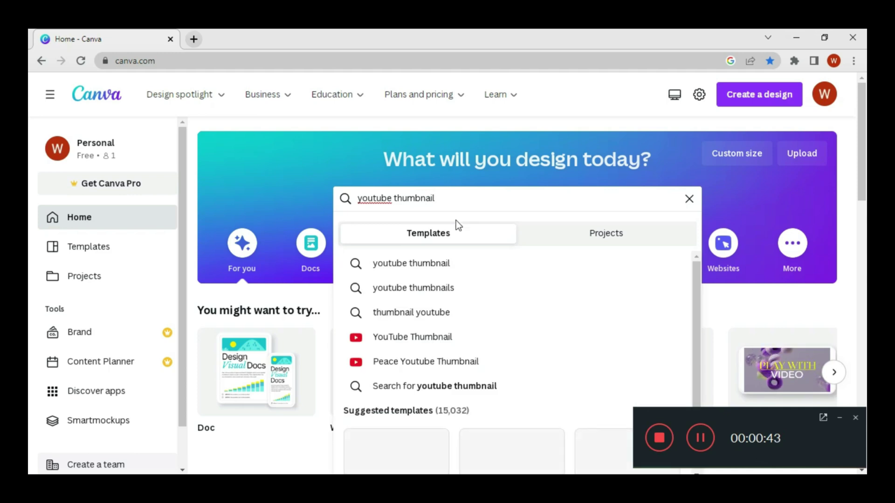
left_click(454, 337)
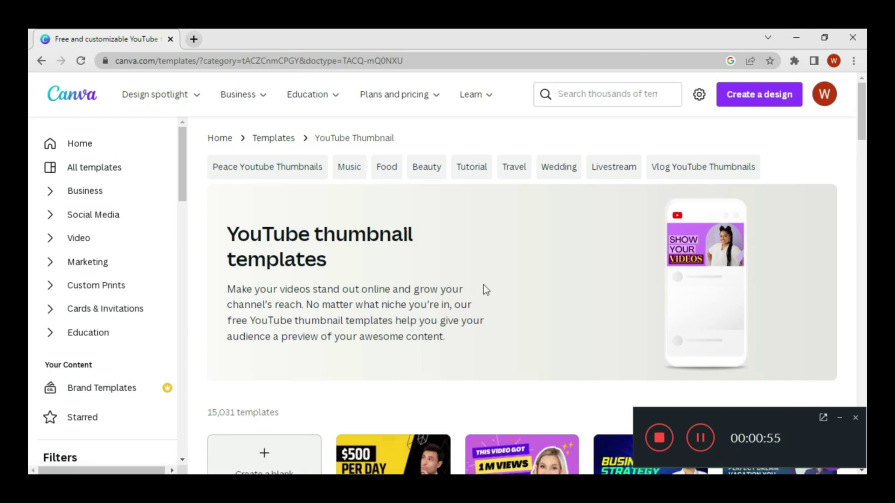
- Look through the YouTube thumbnail templates and create a blank YouTube Thumbnail design
scroll(535, 278, "down", 3)
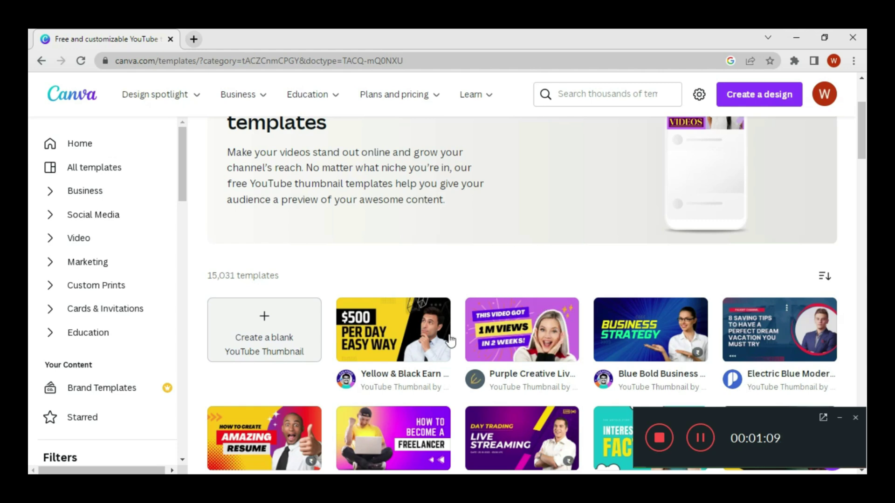
scroll(471, 368, "down", 4)
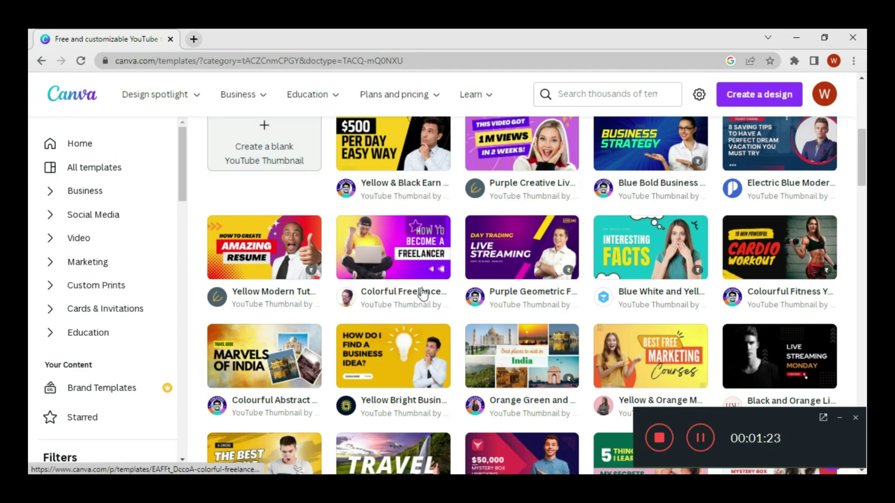
scroll(508, 363, "down", 3)
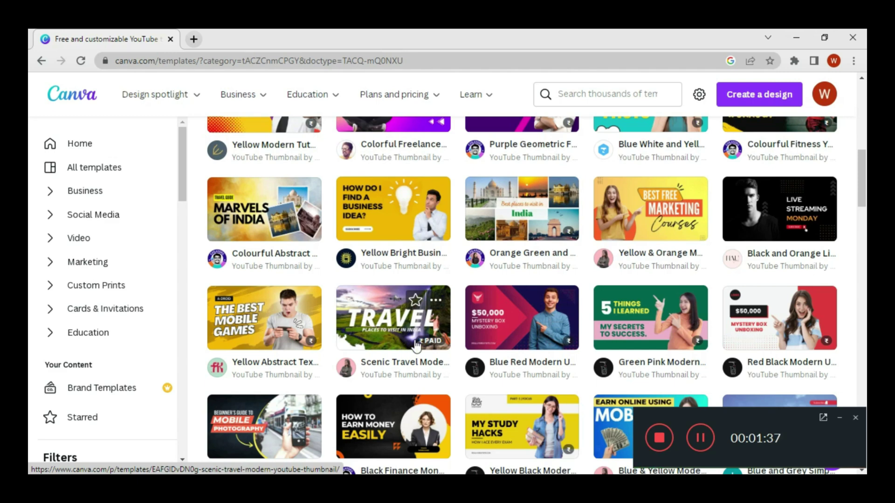
scroll(391, 315, "up", 1)
scroll(391, 315, "up", 5)
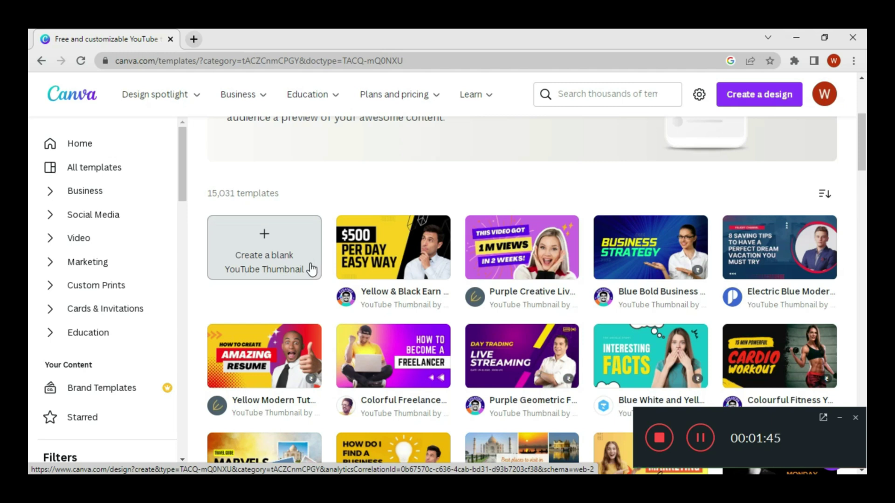
left_click(311, 270)
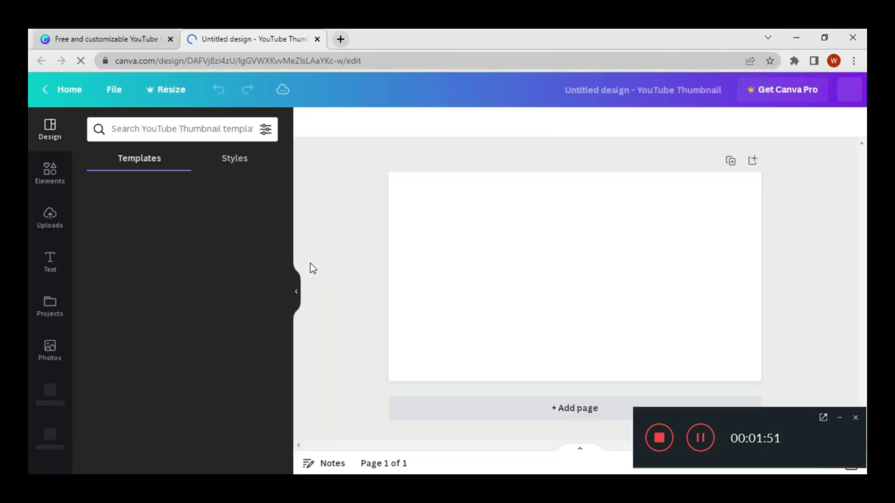
left_click(541, 286)
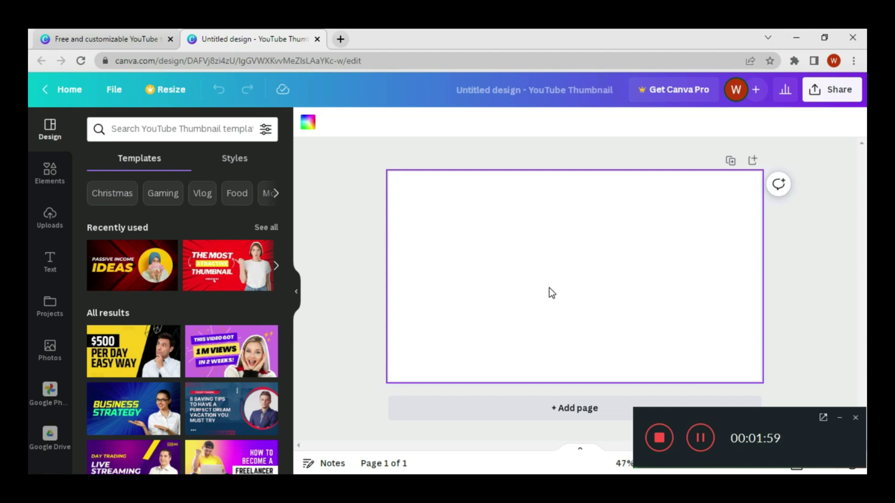
- Search the thumbnail templates for "background" and browse the designs offered
left_click(181, 128)
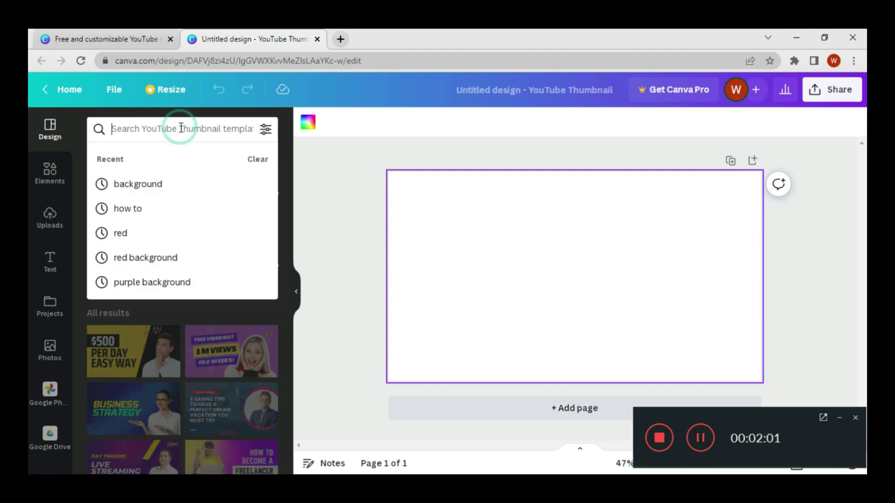
left_click(164, 183)
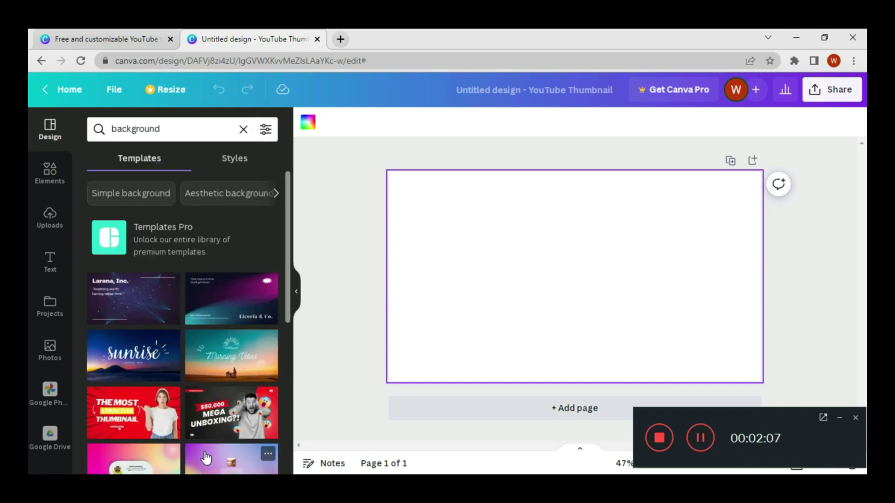
scroll(198, 373, "down", 4)
scroll(211, 389, "down", 3)
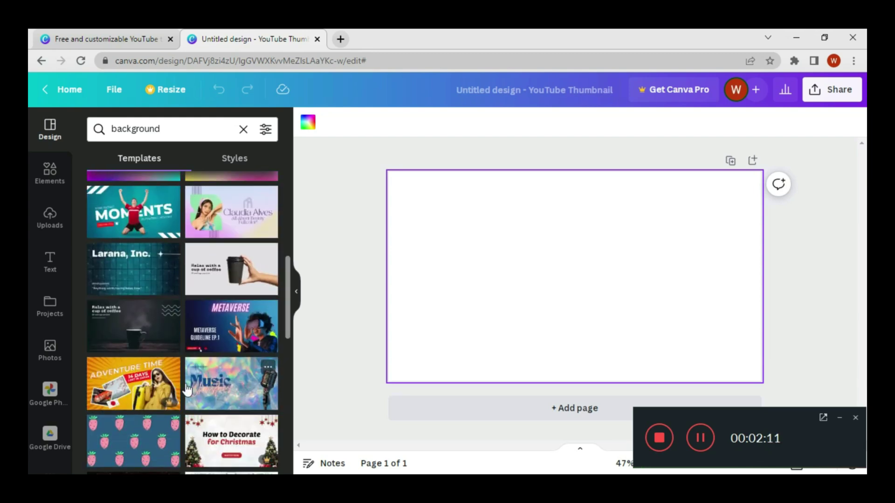
scroll(142, 250, "up", 3)
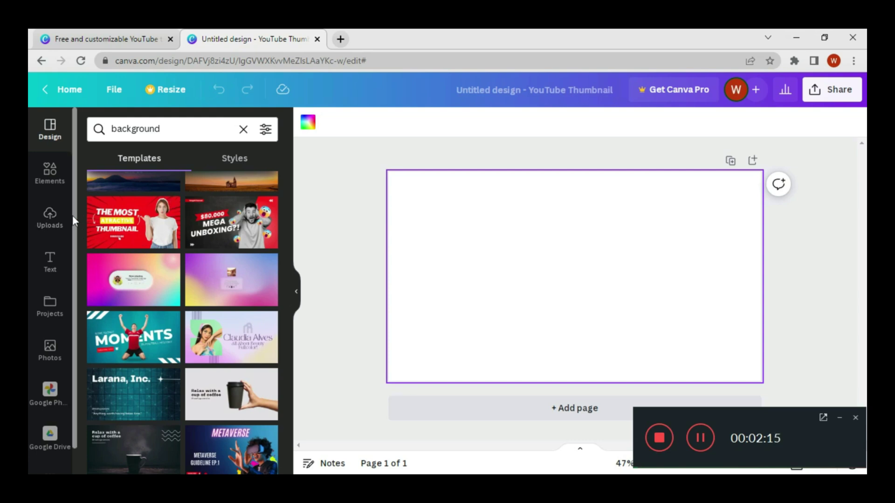
- Add the uploaded plain red sunburst image to the blank page
left_click(57, 220)
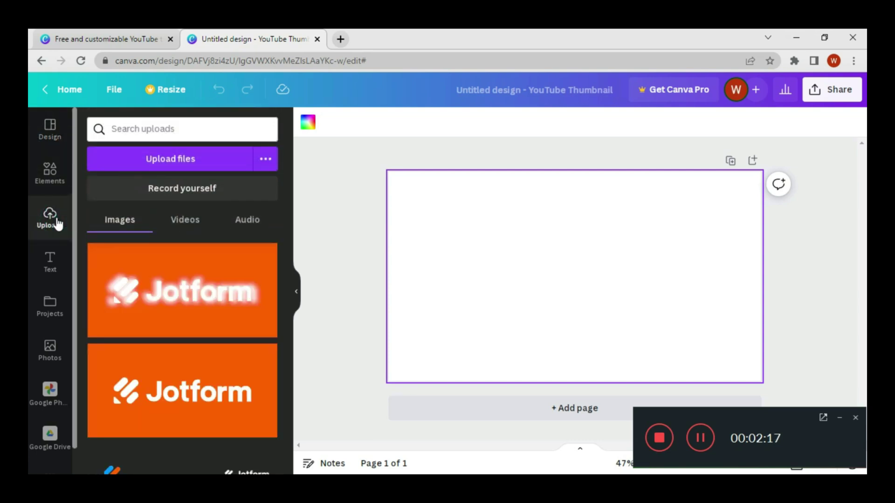
scroll(171, 296, "down", 10)
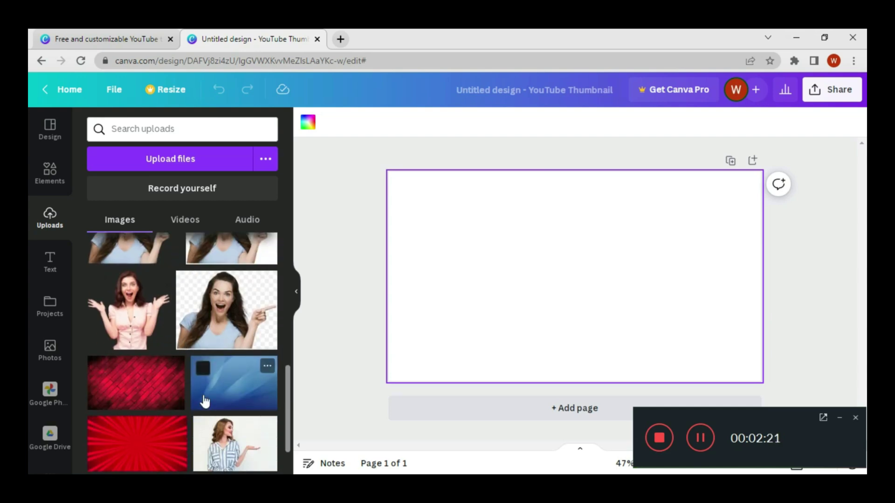
scroll(203, 400, "down", 2)
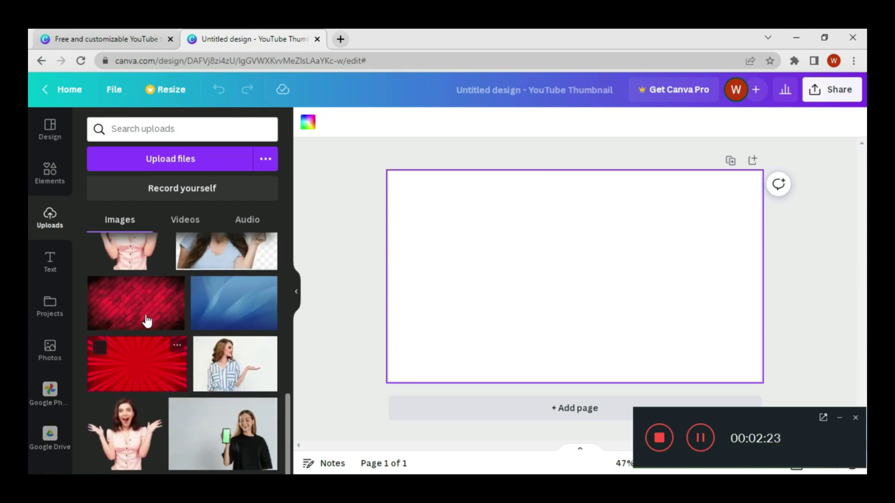
scroll(138, 363, "up", 3)
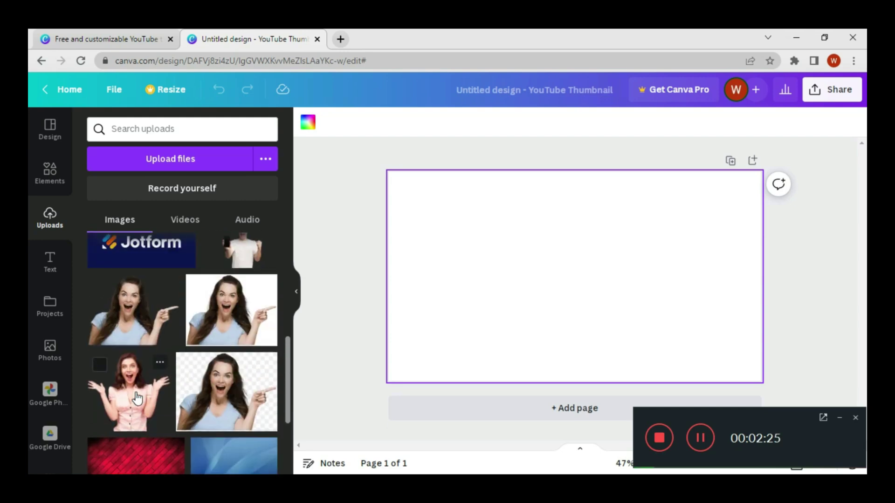
scroll(146, 451, "down", 3)
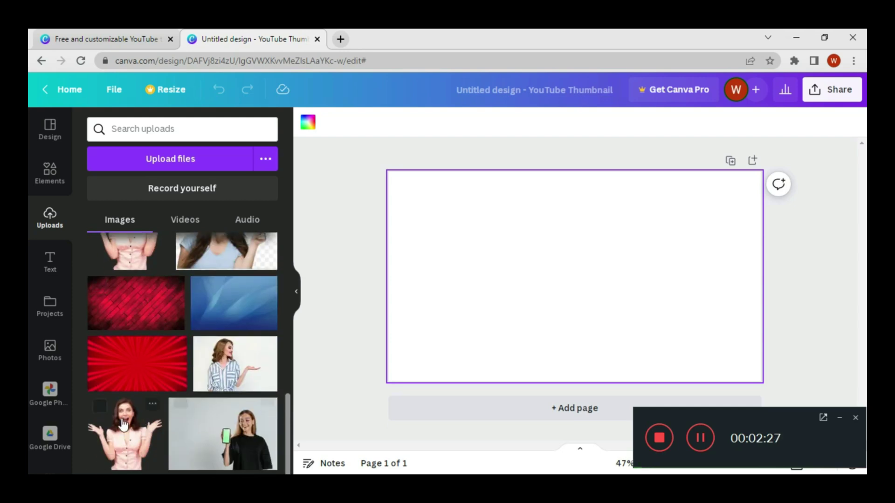
left_click(163, 384)
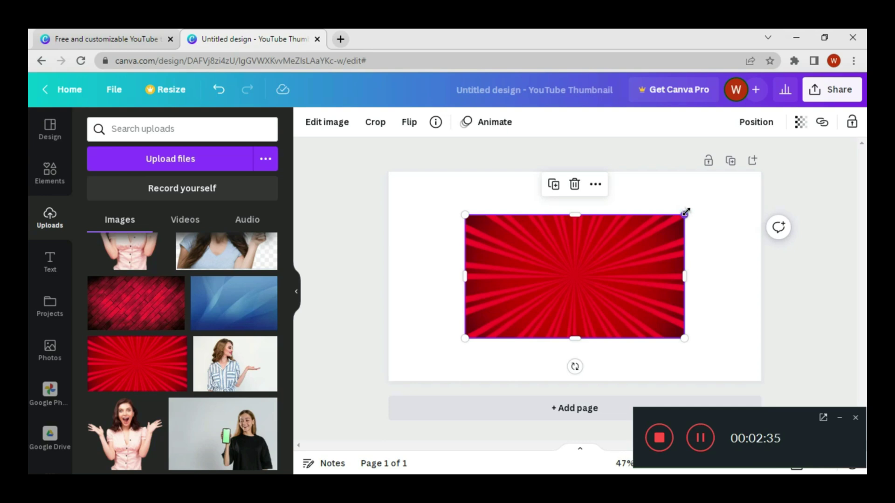
- Enlarge the red sunburst image from its corners until it covers the whole page as the background, then deselect it
left_click_drag(685, 212, 758, 172)
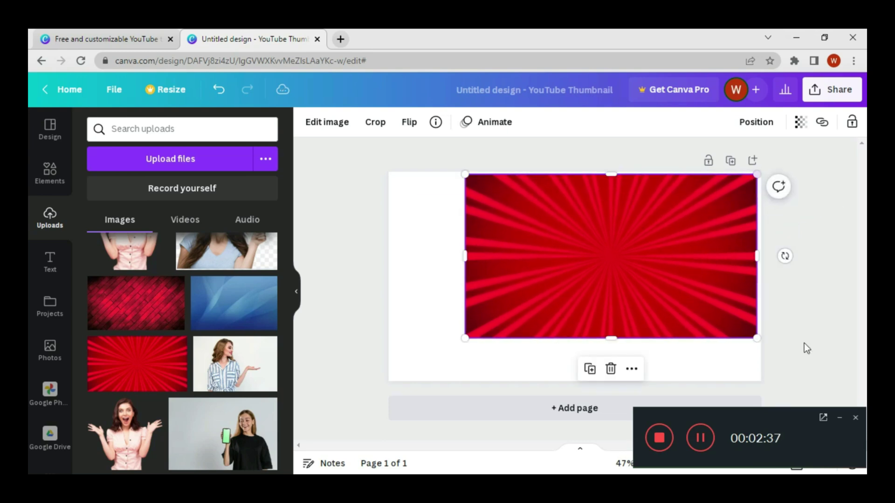
left_click(840, 422)
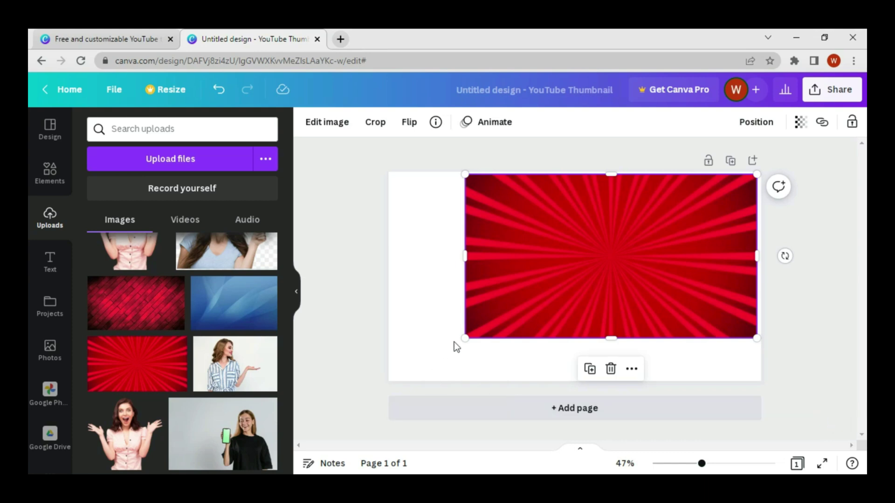
left_click_drag(465, 336, 391, 382)
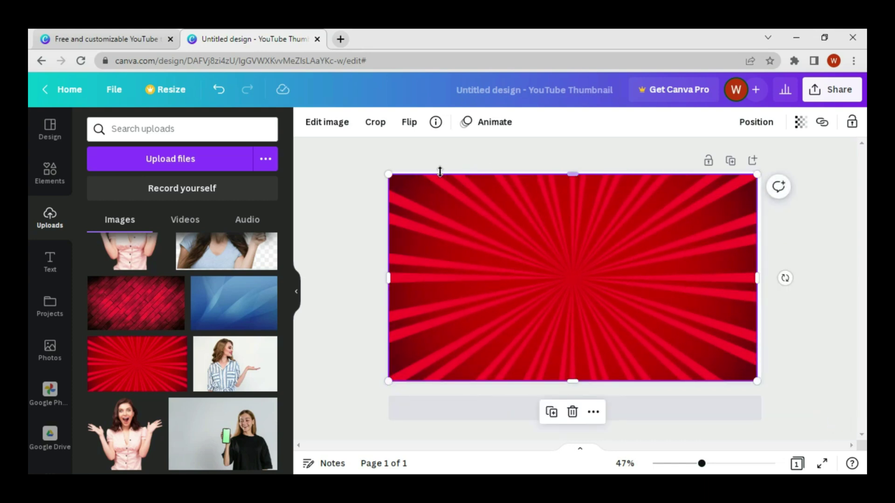
left_click_drag(386, 173, 383, 171)
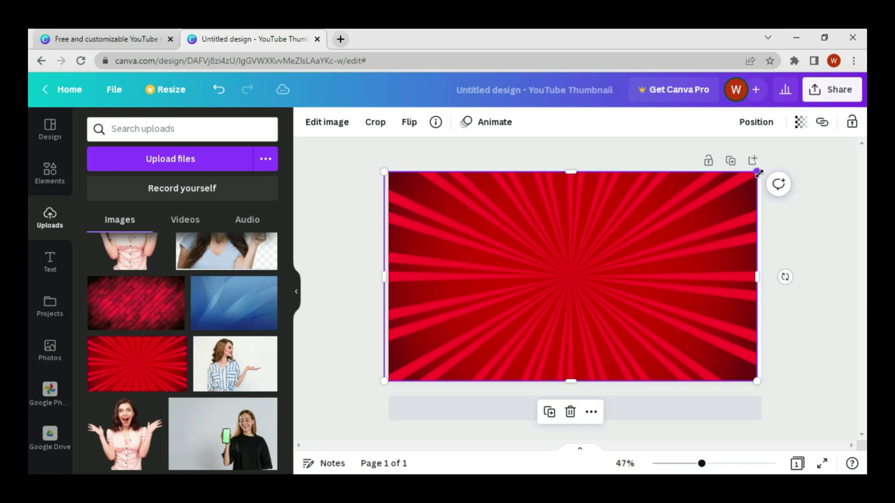
left_click_drag(758, 173, 762, 169)
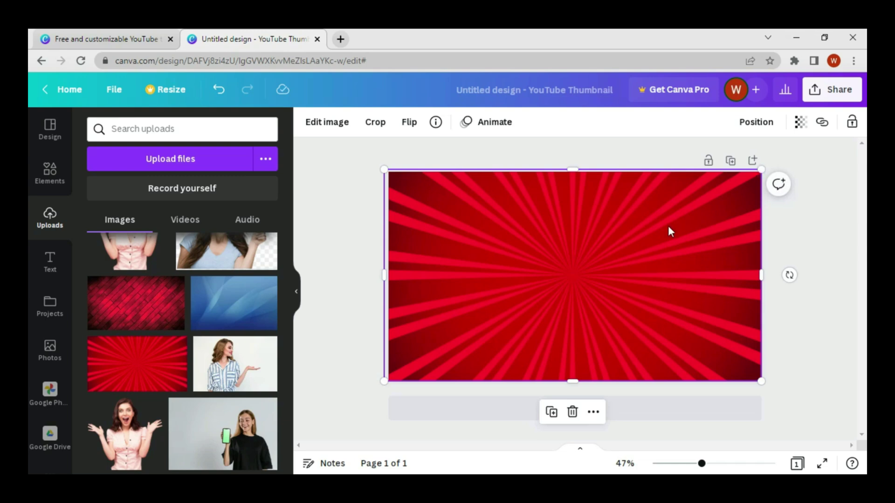
left_click(848, 316)
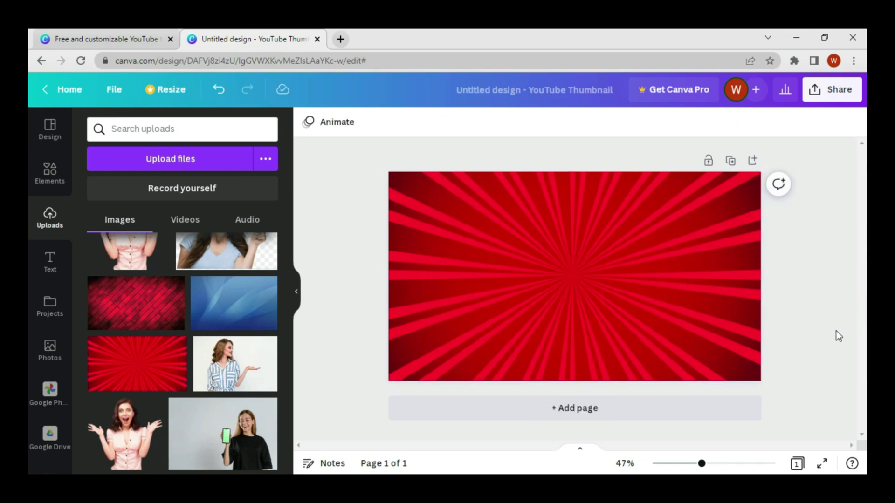
- Browse the font combinations and add the recently used green WORKOUT text style to the page
left_click(715, 465)
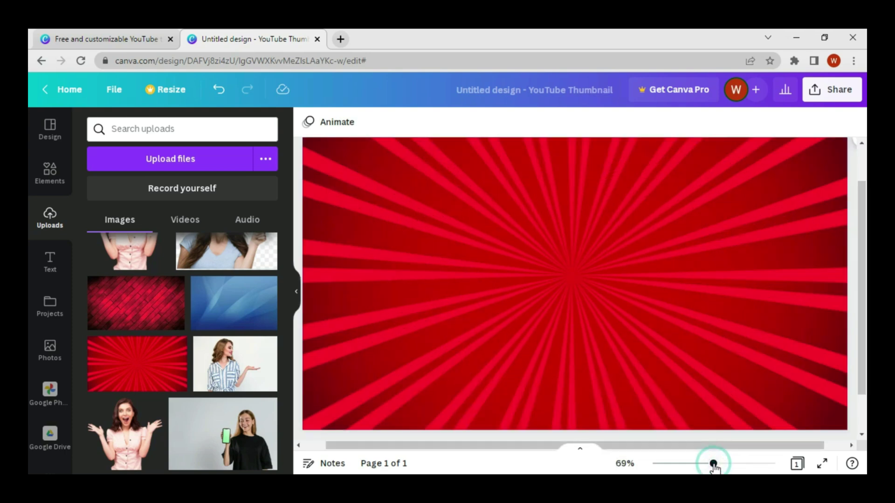
left_click(700, 464)
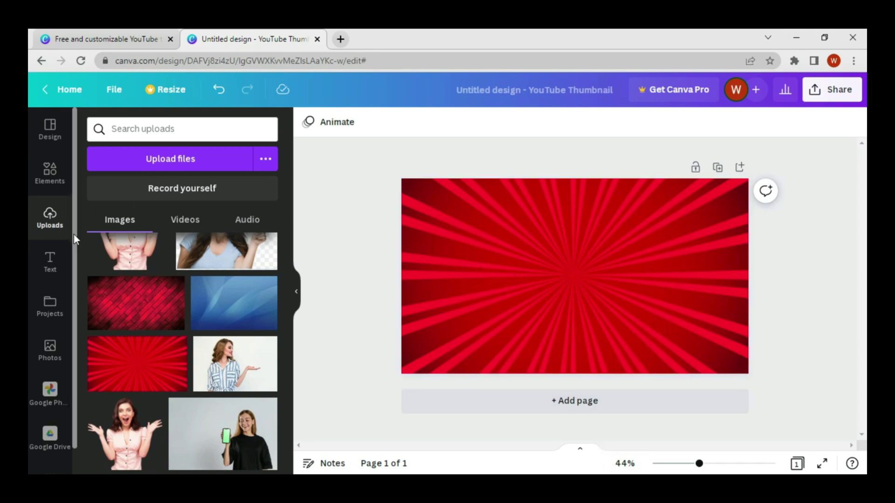
left_click(52, 262)
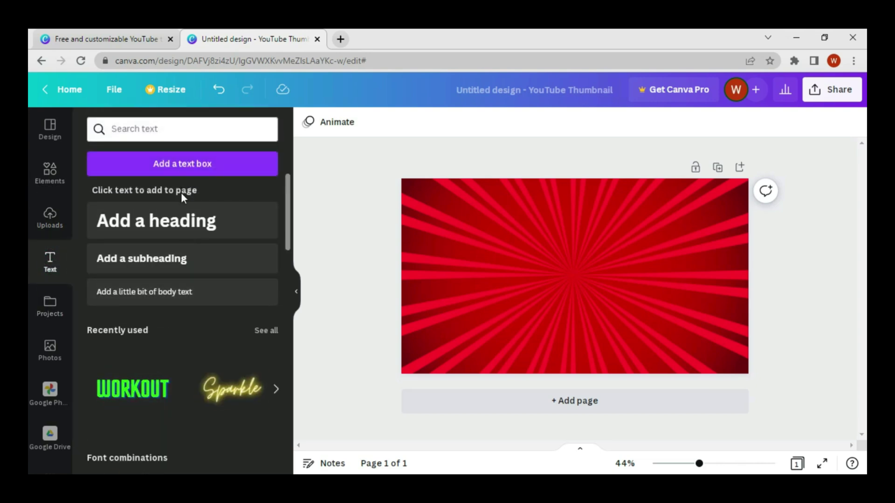
scroll(186, 354, "down", 4)
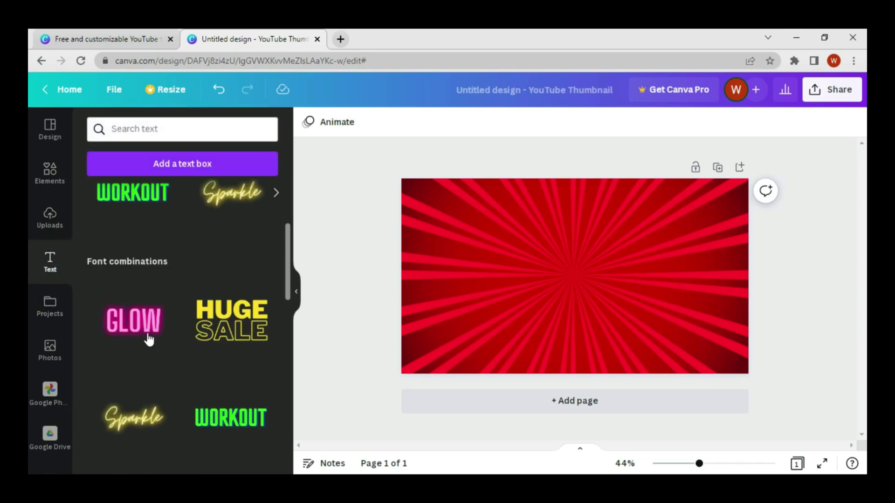
scroll(176, 370, "down", 10)
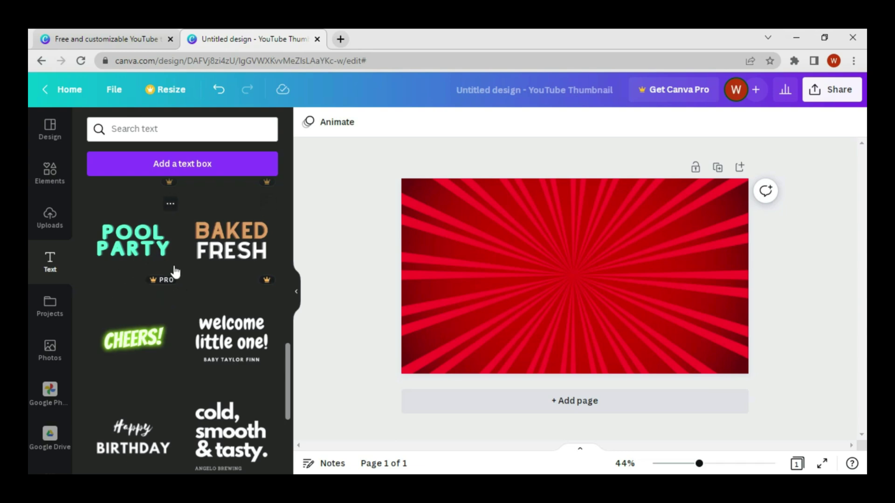
scroll(130, 360, "up", 4)
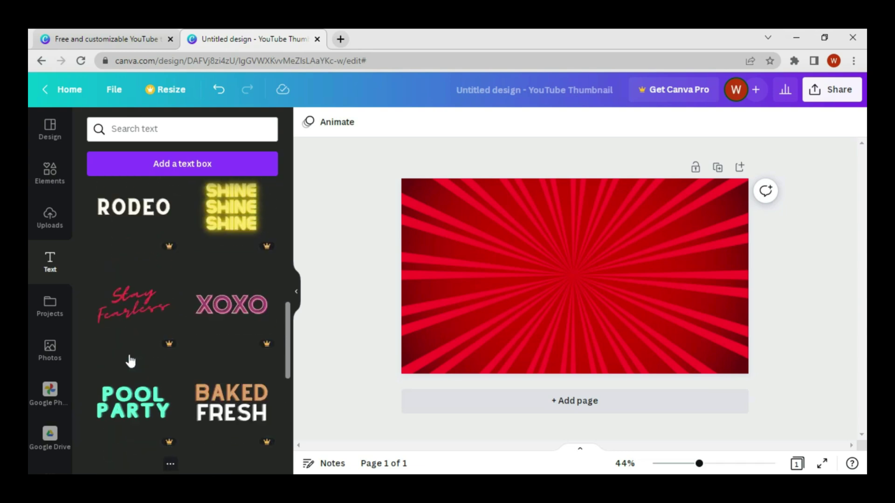
scroll(130, 359, "up", 5)
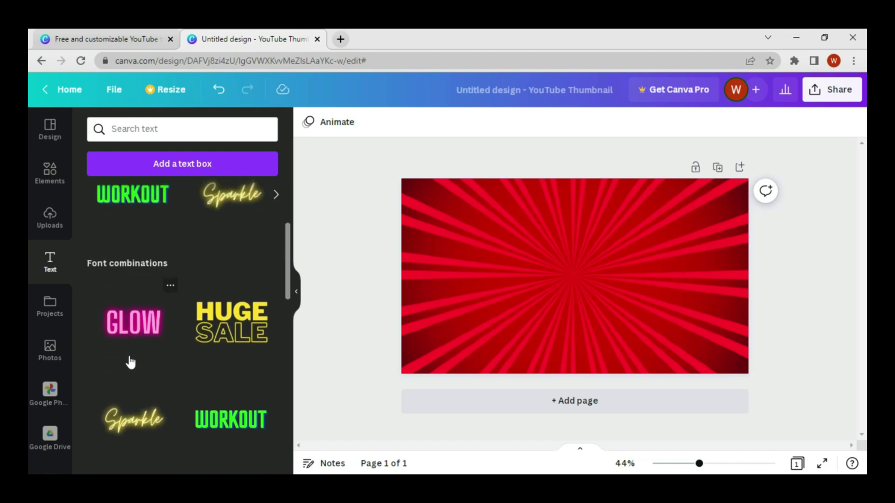
scroll(130, 363, "up", 3)
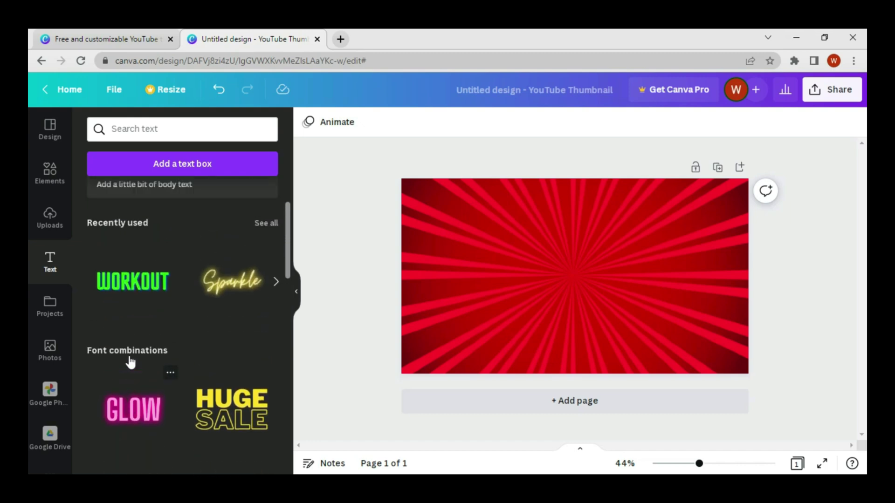
left_click(147, 335)
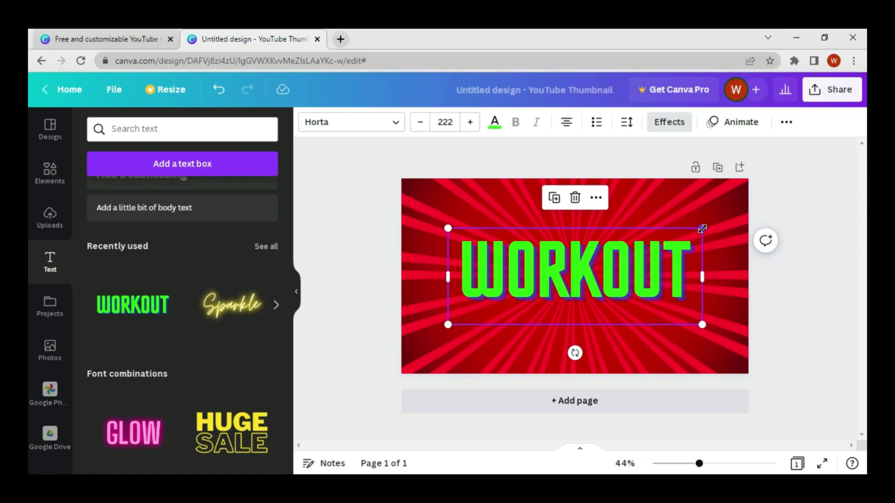
- Shrink the WORKOUT text to about size 121 and move it to the page's upper right area
left_click_drag(702, 229, 585, 272)
left_click_drag(528, 317, 656, 238)
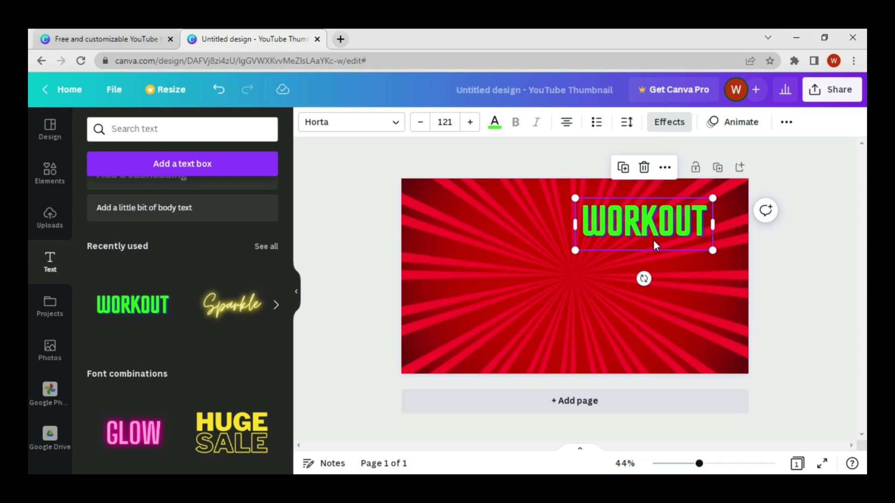
mouse_move(654, 239)
left_mouse_down()
mouse_move(662, 232)
mouse_move(647, 234)
left_mouse_up()
- Replace the WORKOUT wording with "HOW TO MAKE"
double_click(651, 219)
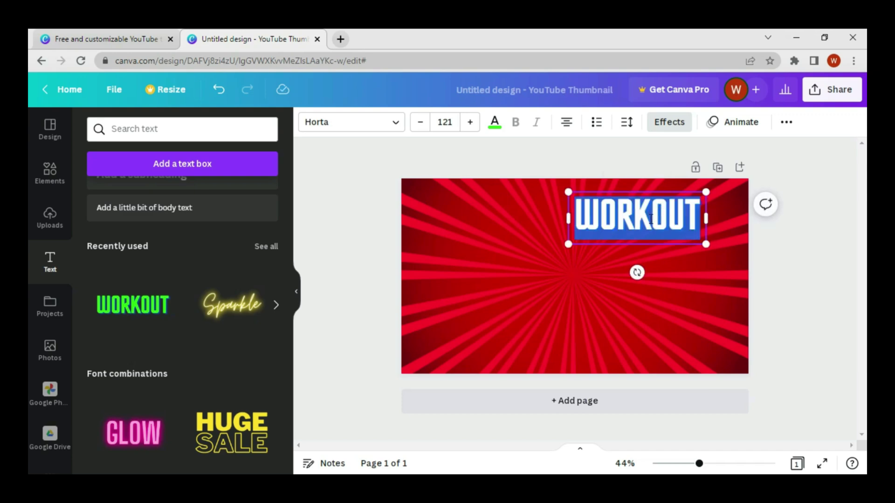
key("BackSpace")
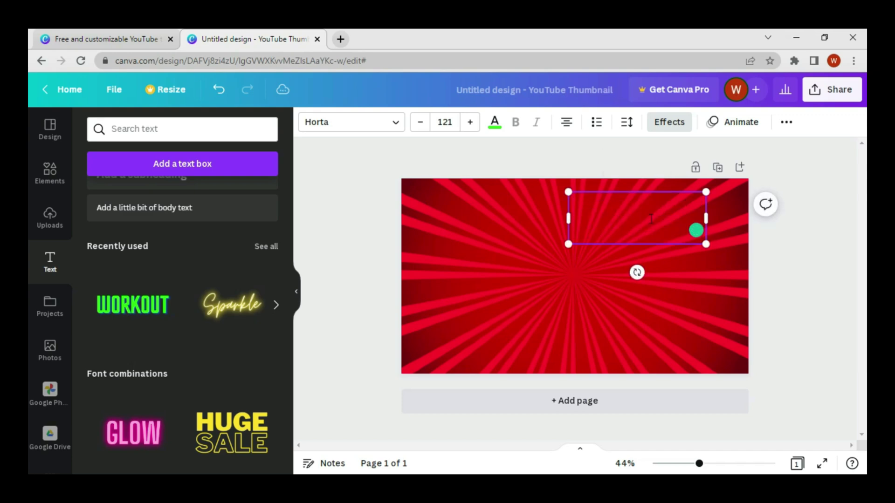
type("HOW ")
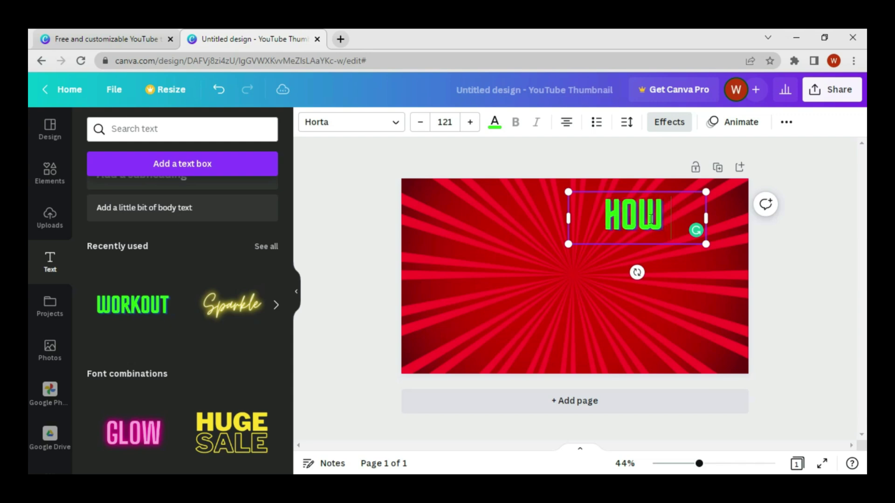
type("TO MAK")
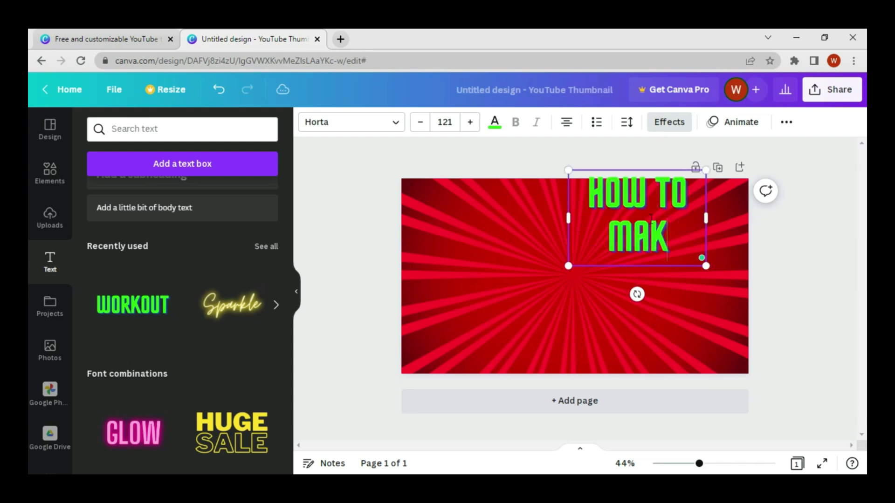
type("E")
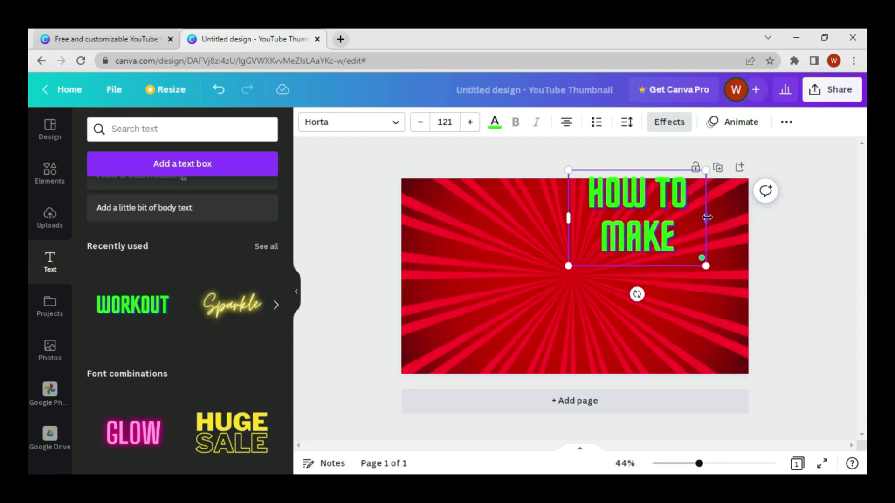
- Widen the text box on both sides until HOW TO MAKE fits on one line, then deselect it
left_click_drag(707, 217, 745, 218)
left_click(605, 217)
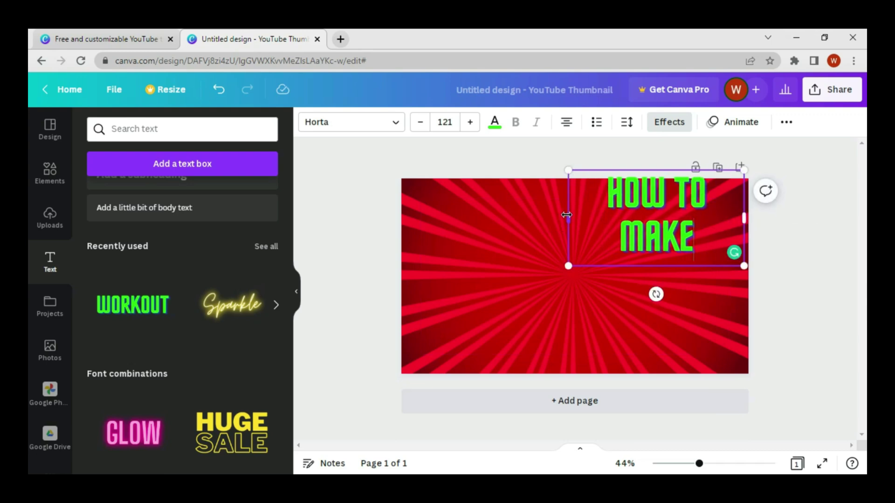
key("ctrl+a")
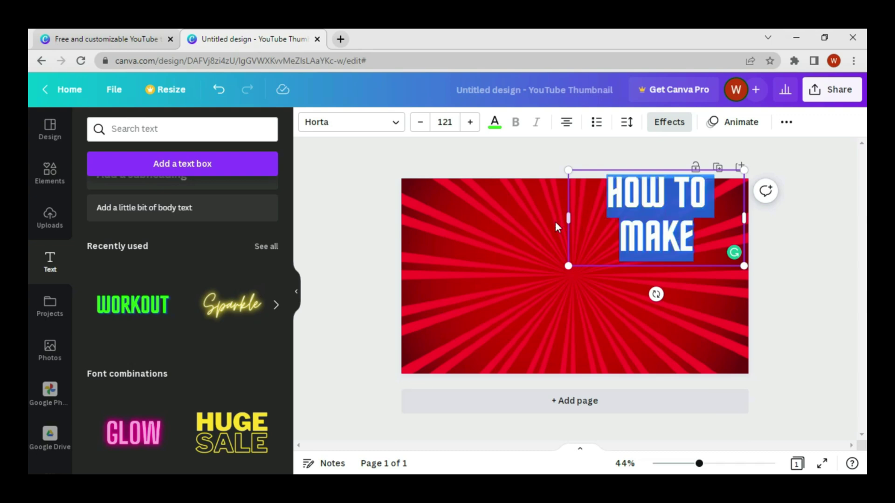
left_click_drag(568, 219, 548, 219)
left_click(845, 241)
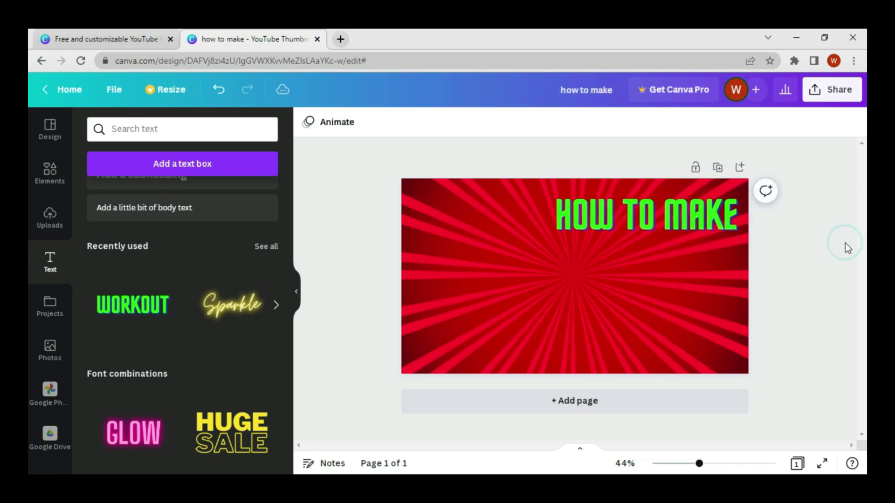
- Change the colour of the whole HOW TO MAKE text to white and deselect it
left_click(704, 233)
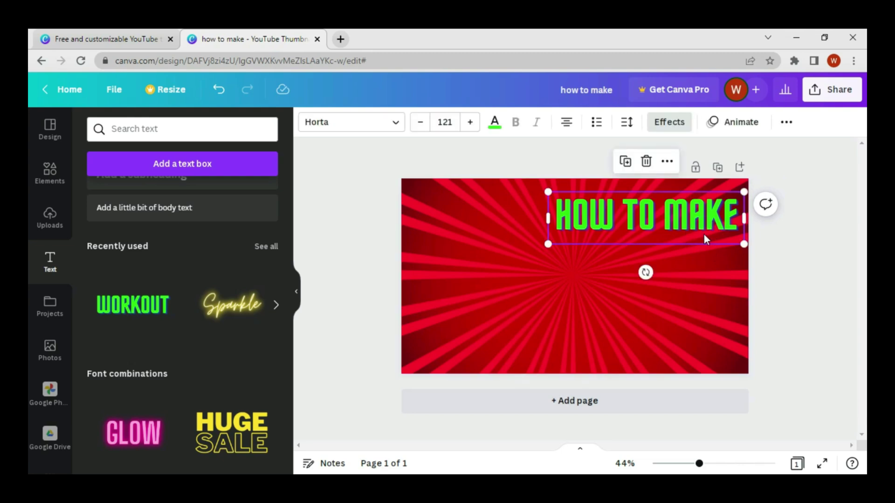
double_click(693, 228)
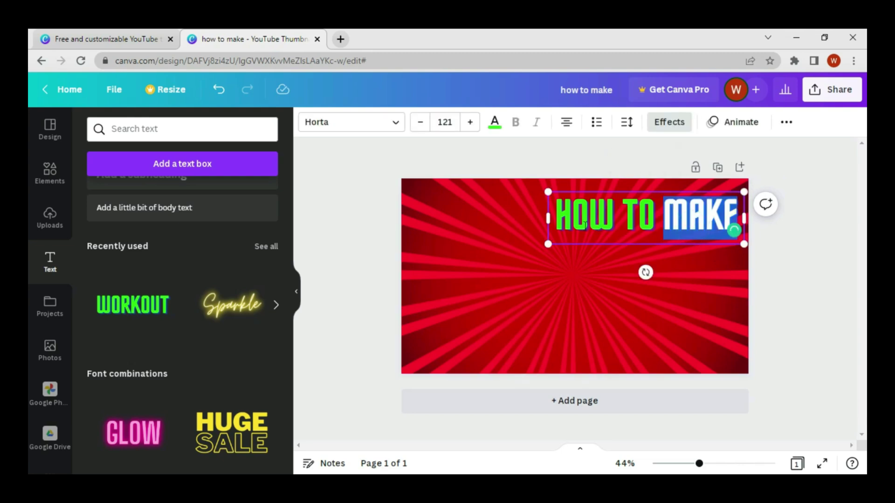
left_click_drag(556, 216, 736, 208)
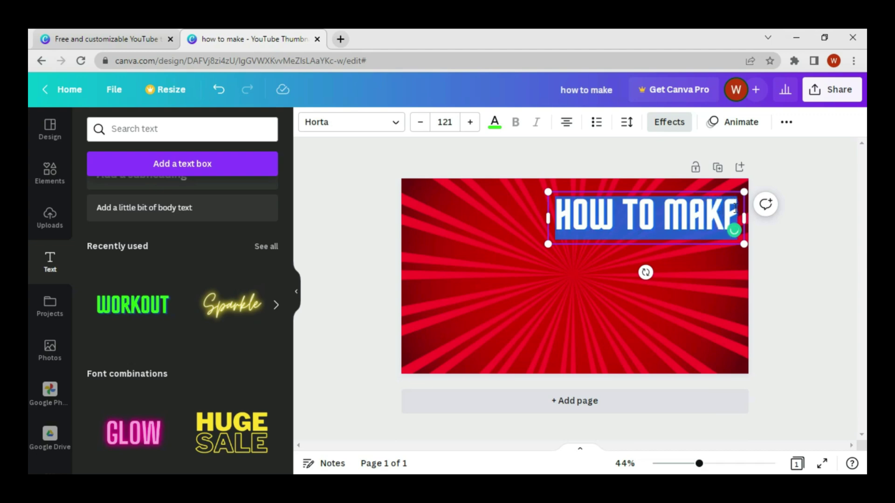
left_click(495, 125)
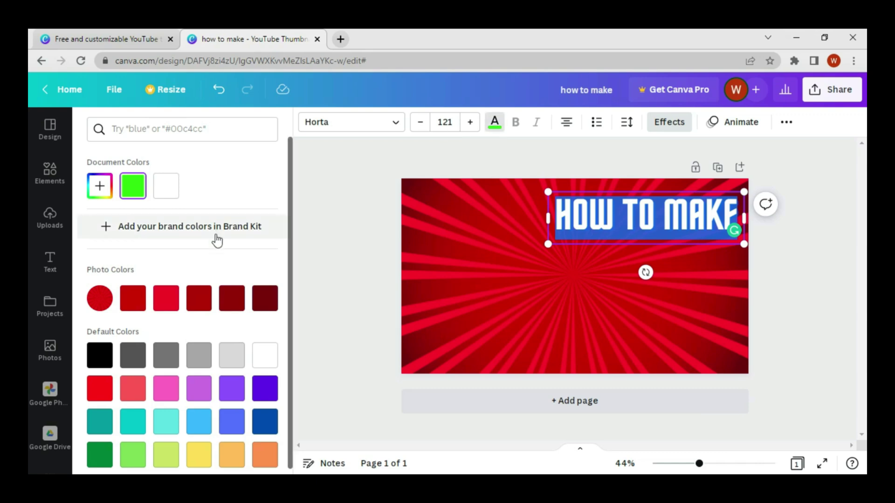
left_click(177, 189)
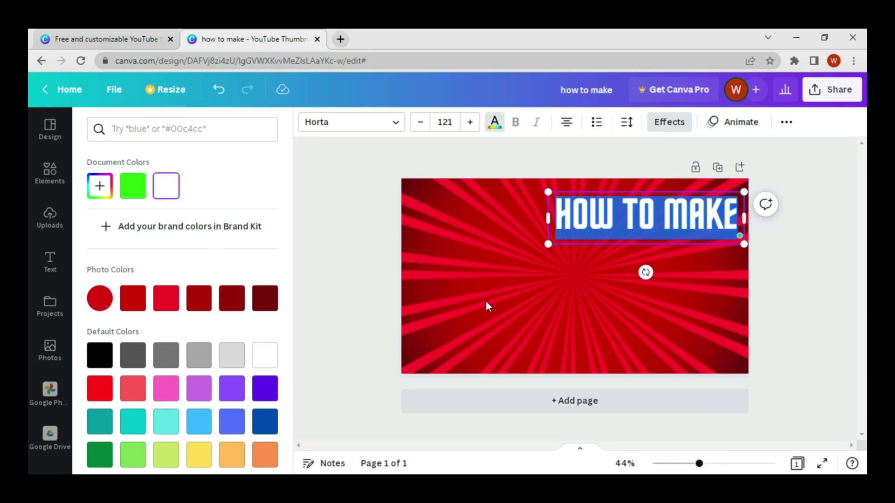
left_click(374, 275)
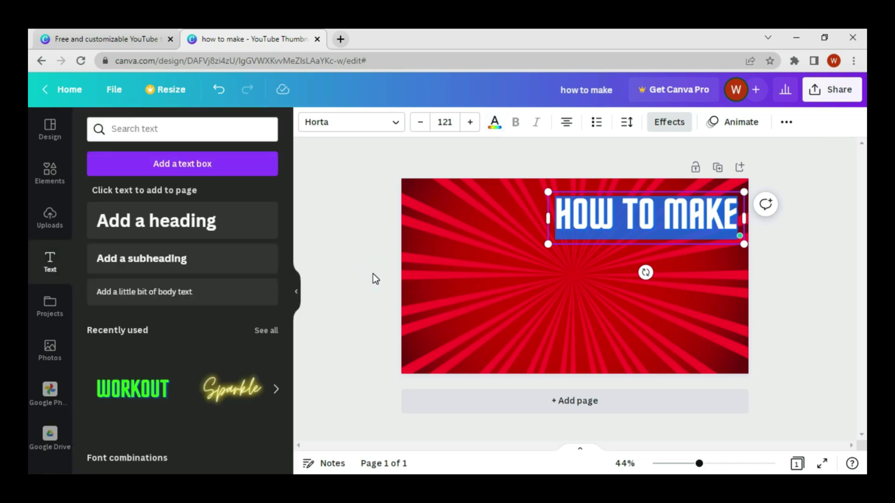
left_click(373, 275)
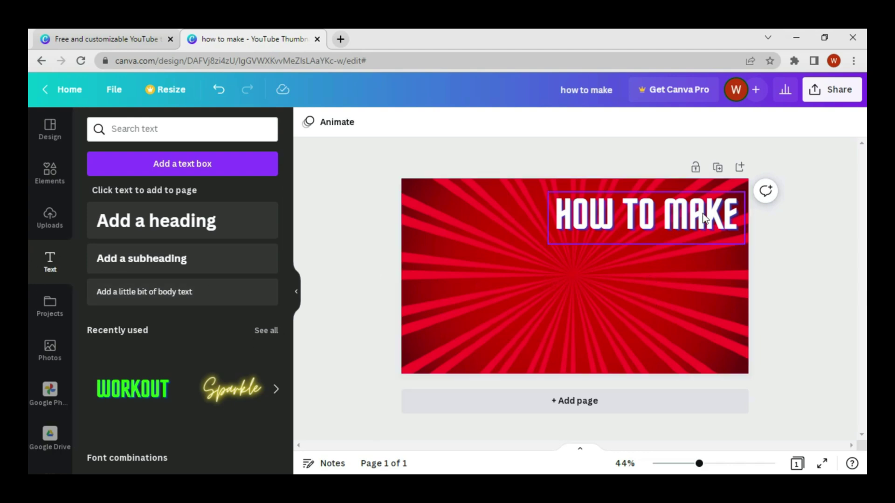
- Search the elements for "tab" graphics and place the light banner with the slanted end just below the HOW TO MAKE text
left_click(54, 189)
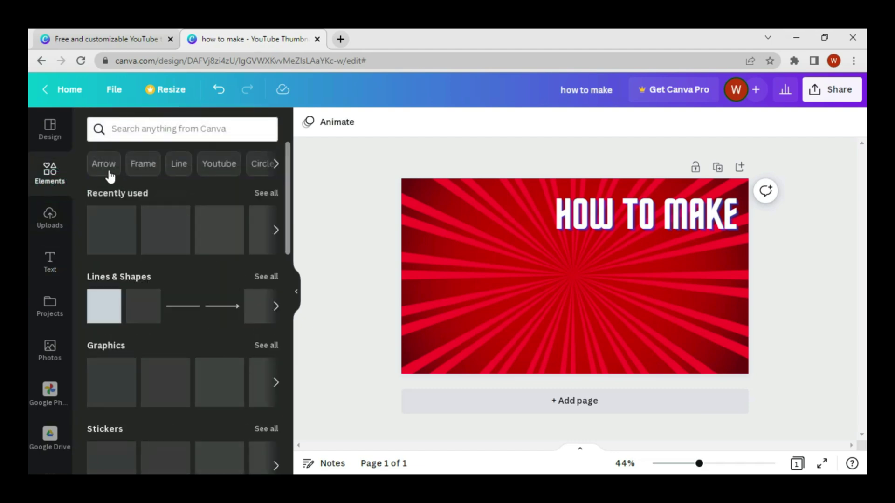
left_click(233, 133)
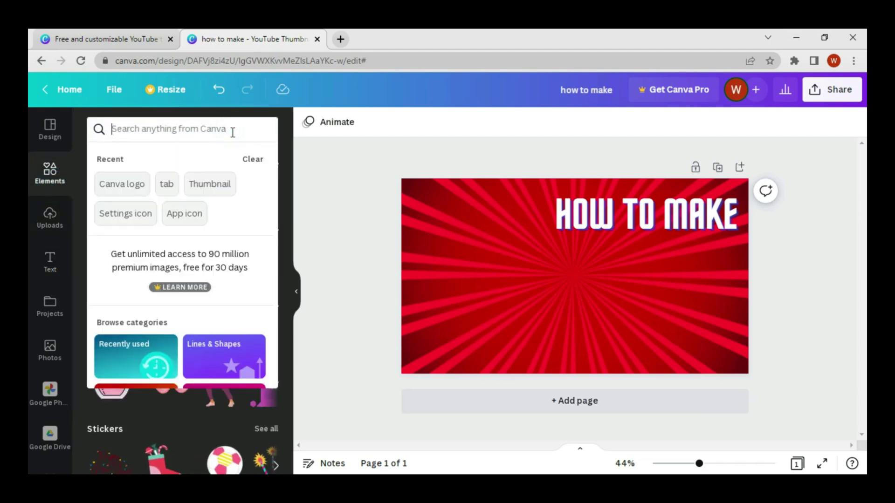
type("tab")
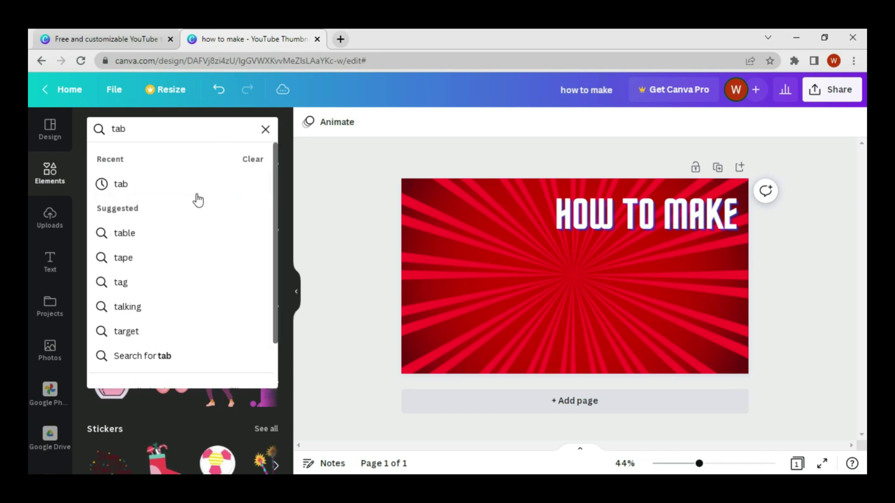
left_click(196, 189)
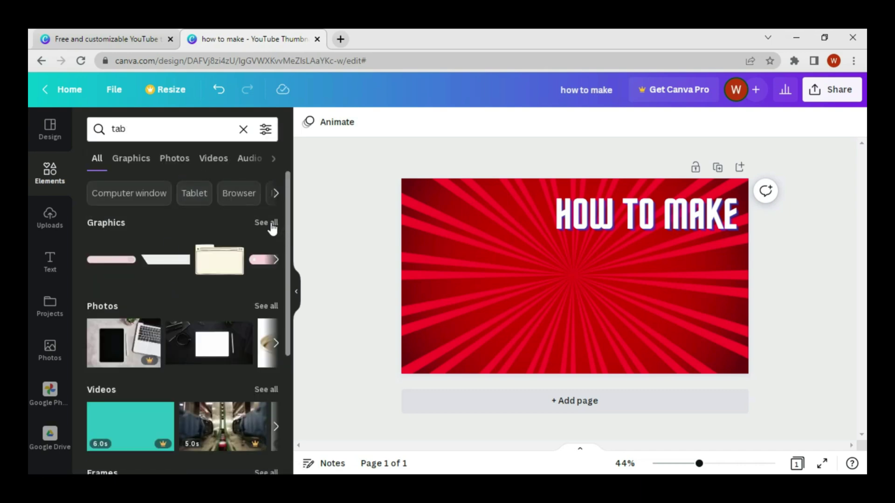
left_click(273, 226)
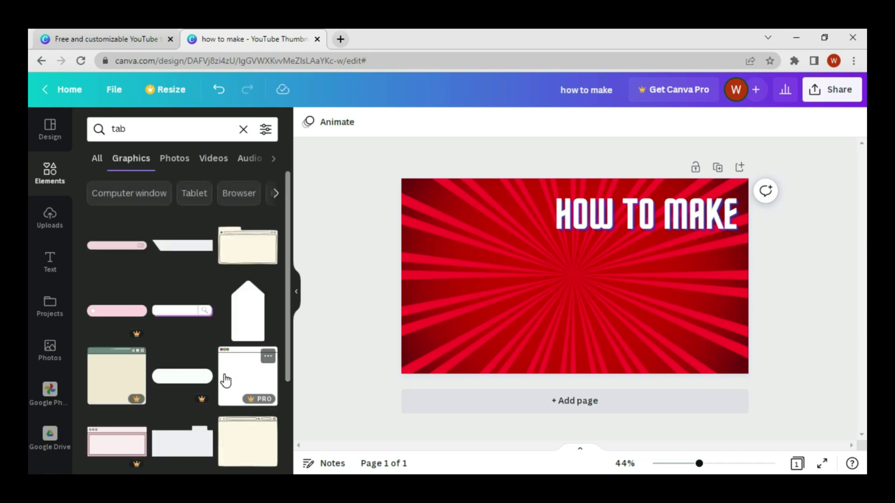
scroll(226, 381, "down", 3)
scroll(226, 381, "up", 3)
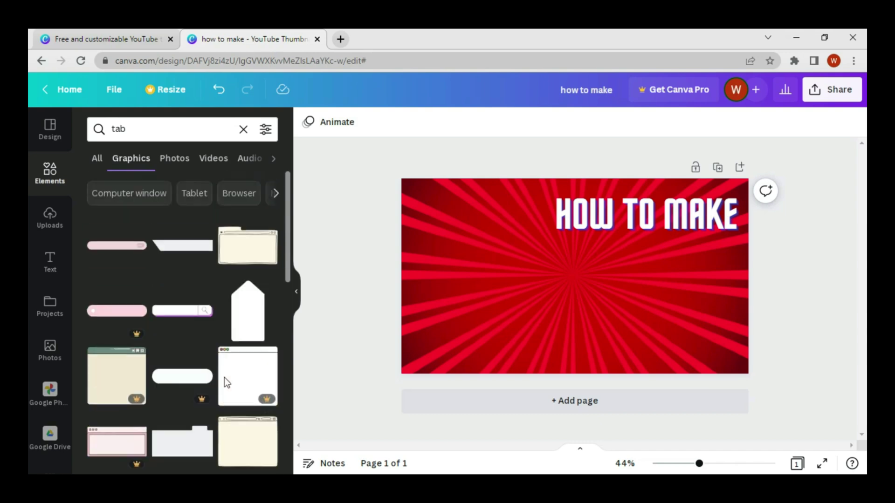
left_click(191, 257)
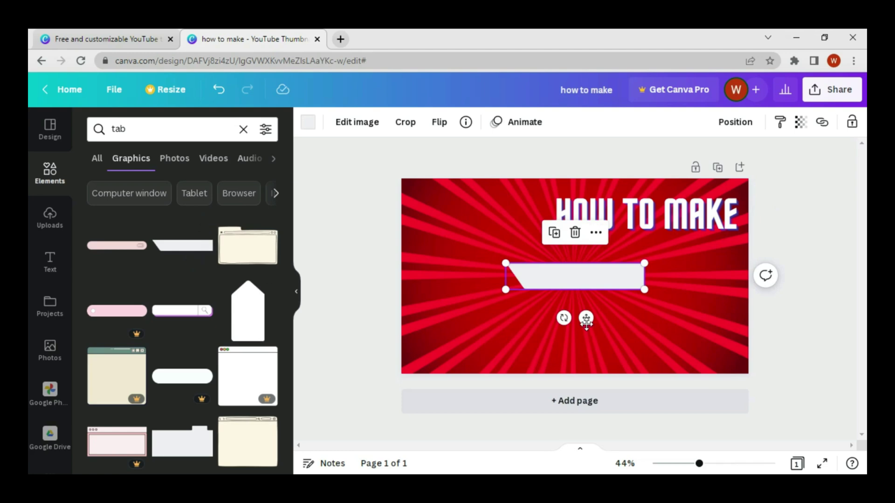
left_click_drag(587, 318, 663, 296)
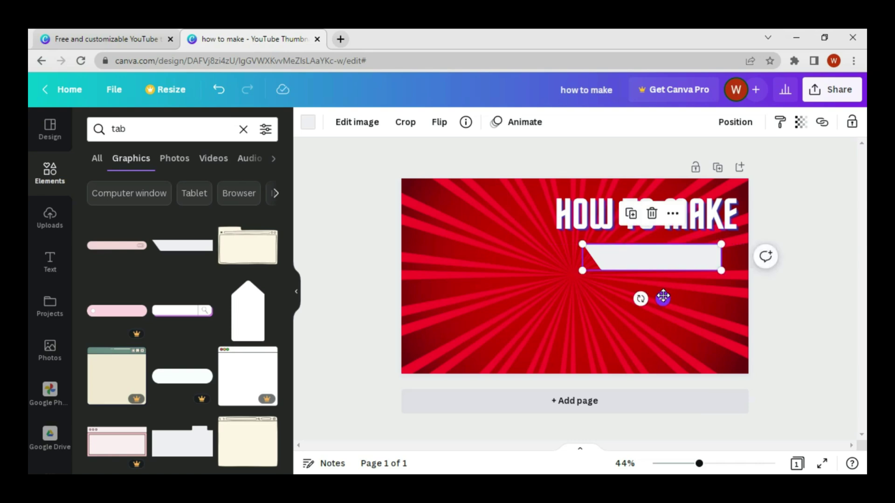
- Duplicate the HOW TO MAKE text and fit the copy inside the light banner at about font size 73.8
left_click(637, 238)
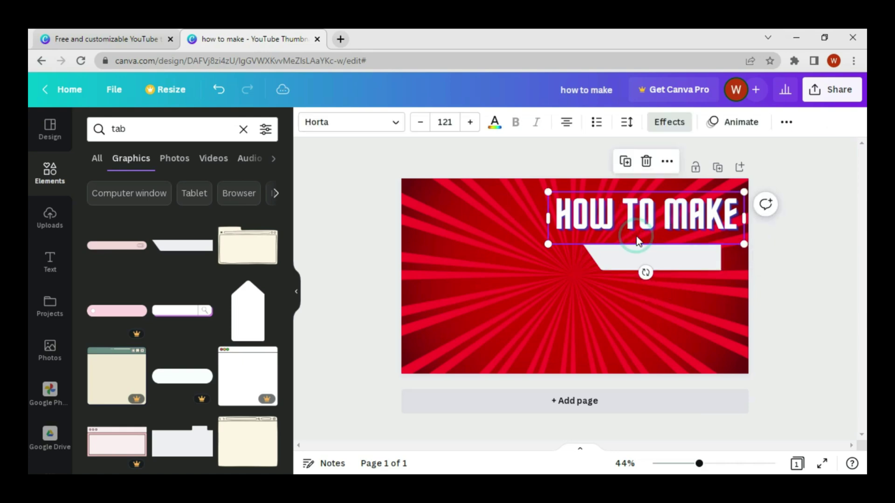
left_click(627, 164)
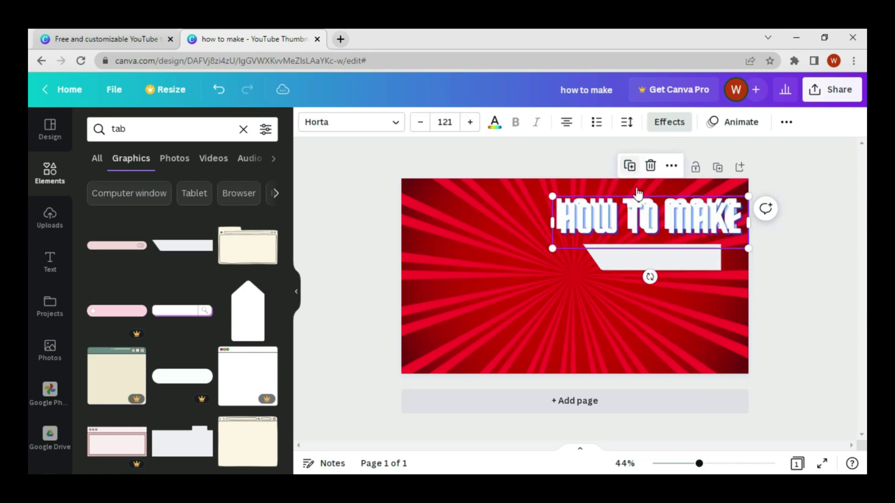
left_click_drag(661, 234, 665, 270)
left_click_drag(750, 230, 699, 262)
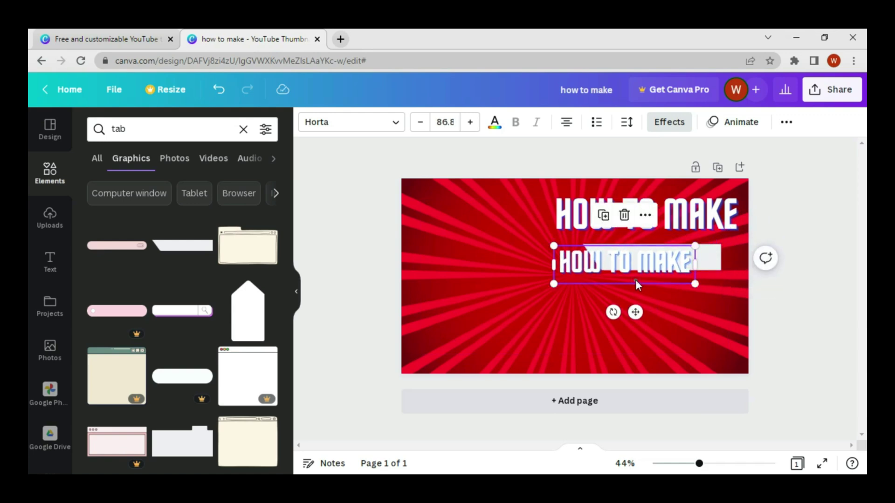
left_click_drag(636, 280, 670, 272)
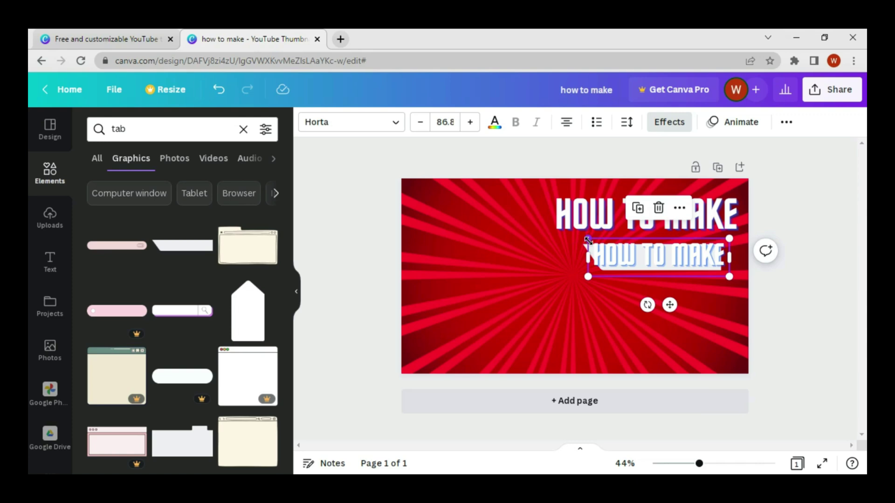
left_click_drag(587, 238, 609, 244)
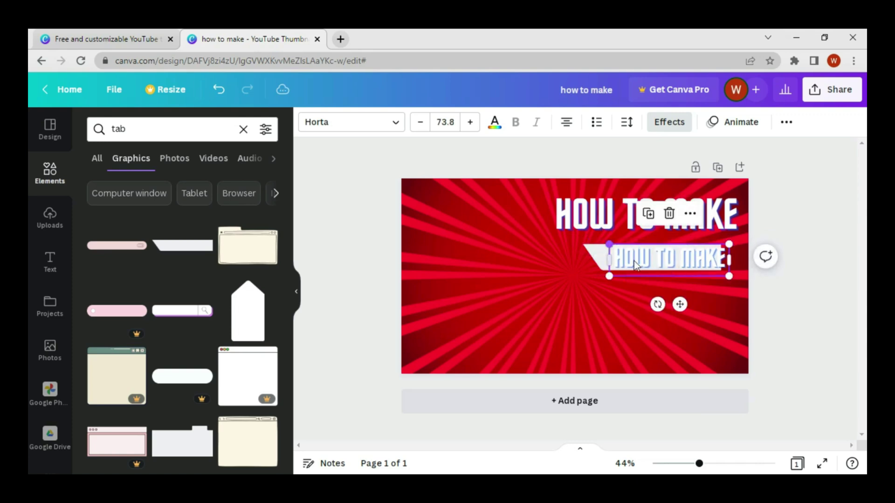
left_click_drag(670, 273, 660, 272)
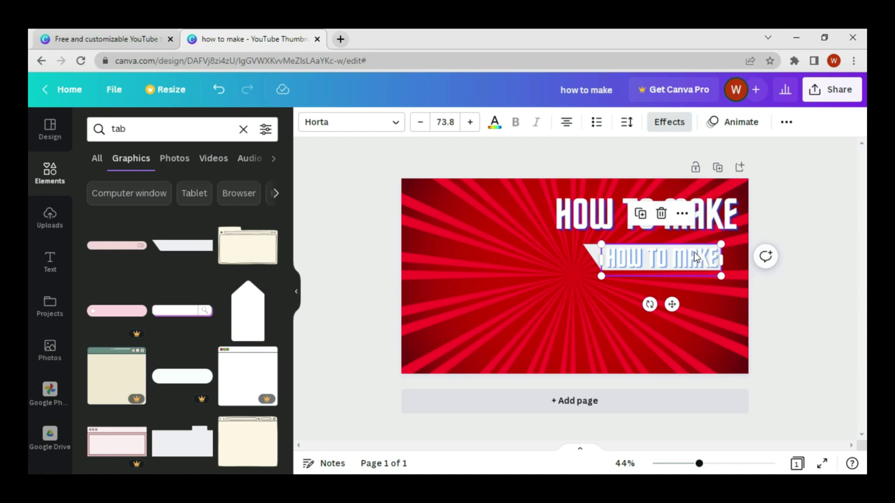
- Replace the wording of the text on the banner with "THUMBNAIL" and colour it black
left_click(622, 256)
left_click(623, 256)
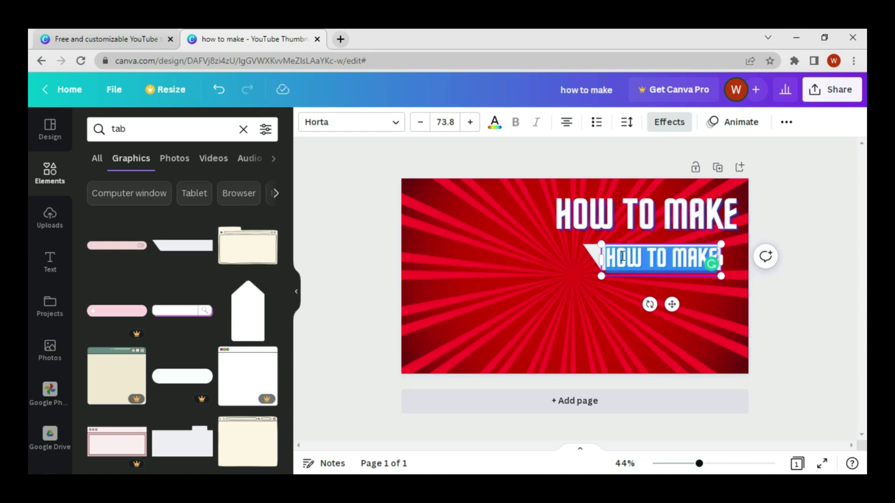
key("BackSpace")
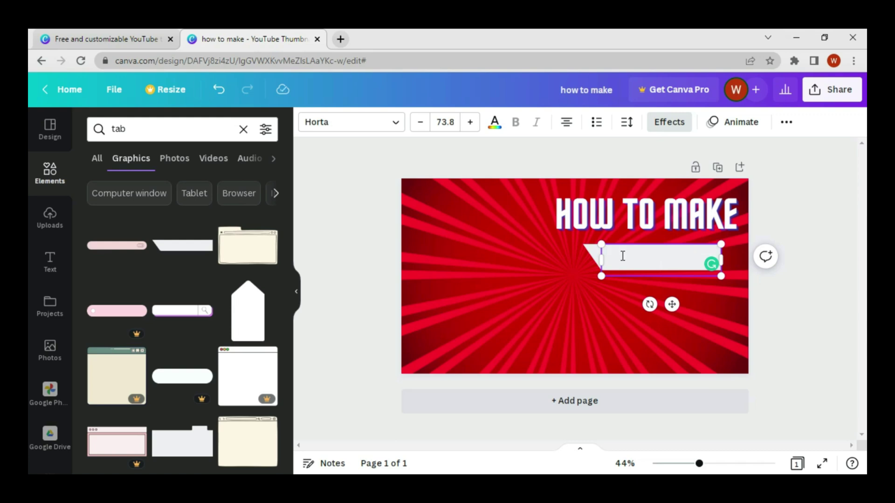
type("THUMBNAIL")
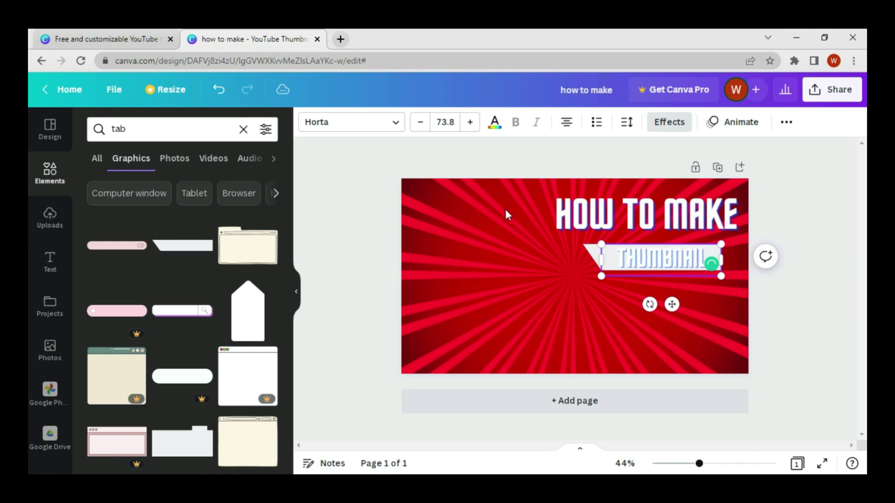
left_click(493, 130)
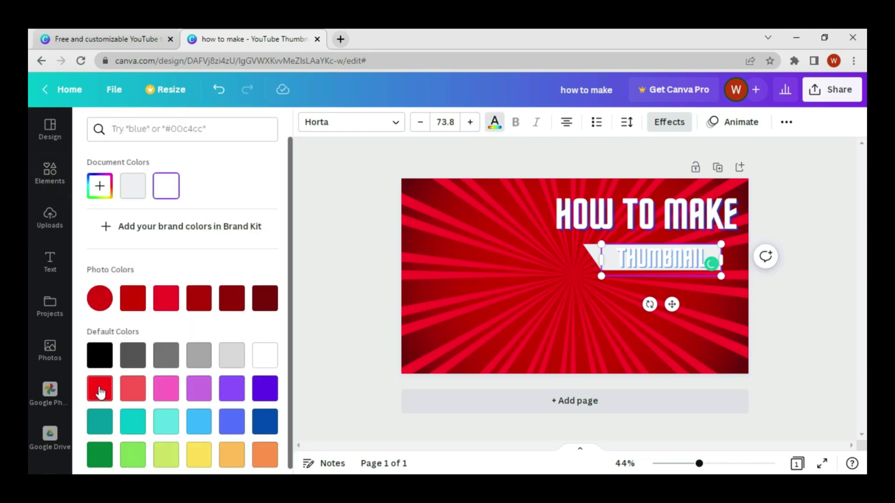
left_click(105, 363)
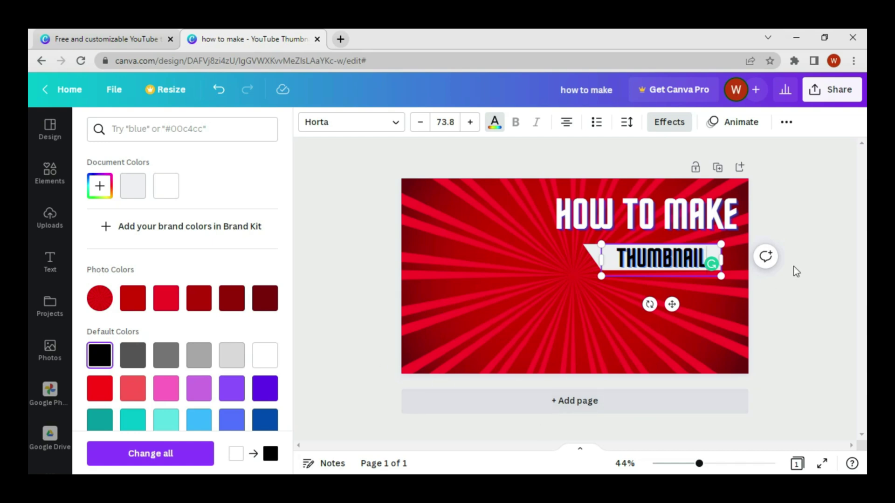
- Duplicate the white HOW TO MAKE heading and place the copy directly below the banner, aligned with the original
left_click(678, 230)
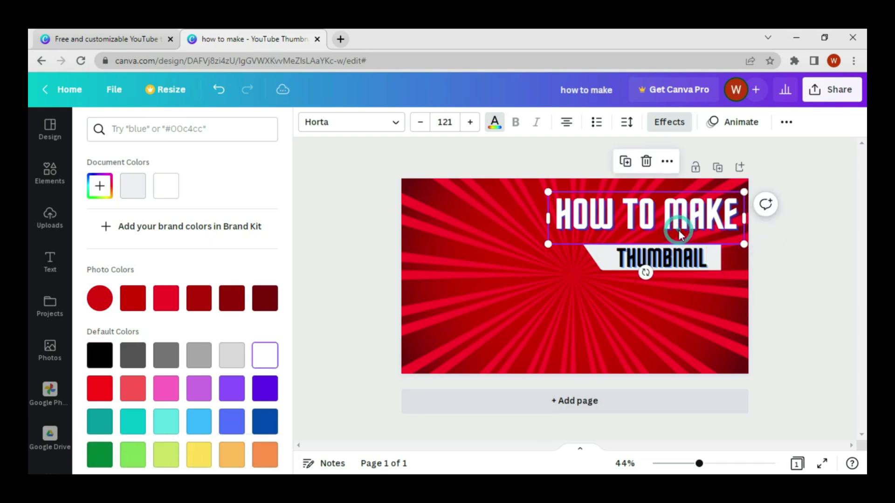
left_click(625, 163)
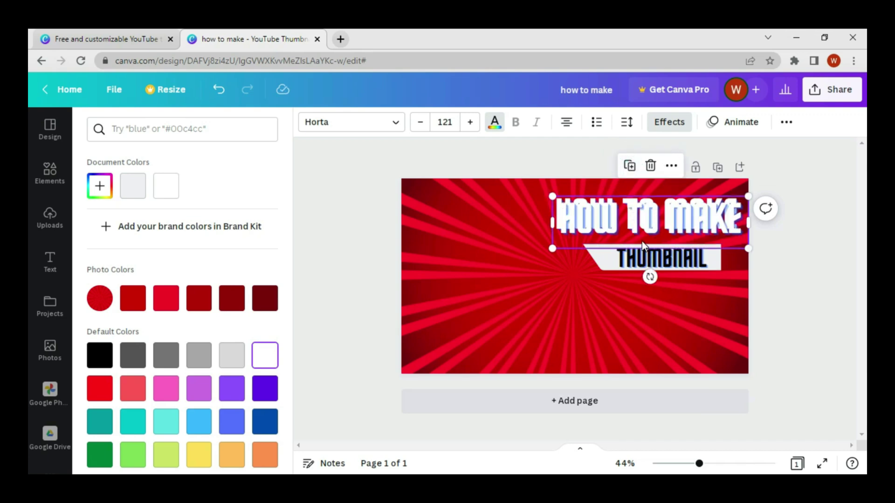
left_click_drag(641, 237, 635, 317)
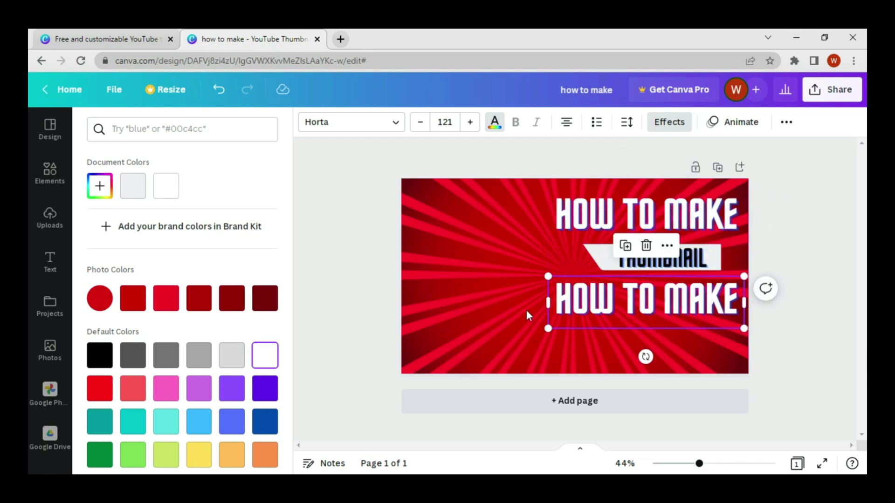
- Replace the wording of the heading copy below the banner with "FOR YOUTUBE" and deselect it
double_click(556, 302)
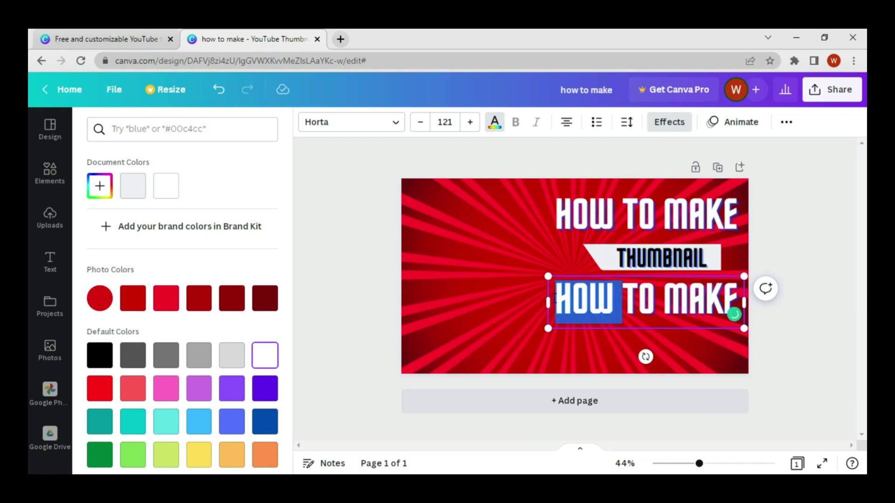
double_click(683, 297)
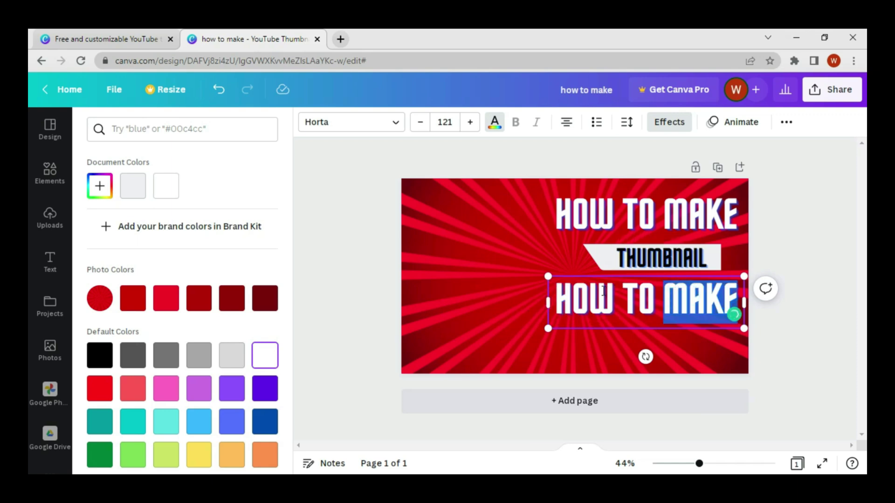
left_click_drag(557, 294, 735, 296)
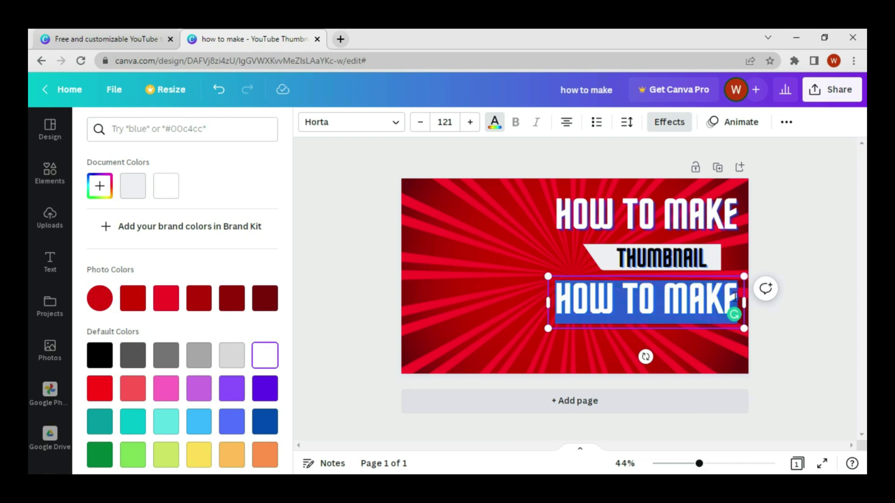
key("BackSpace")
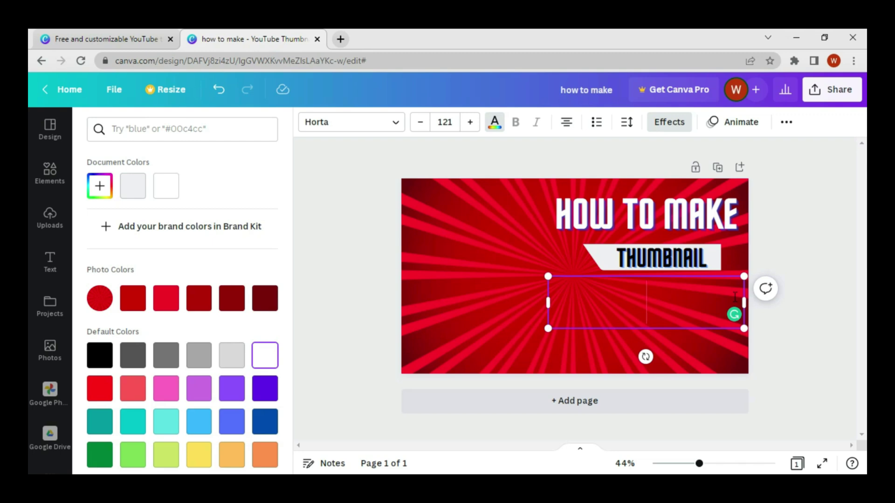
type("FOR")
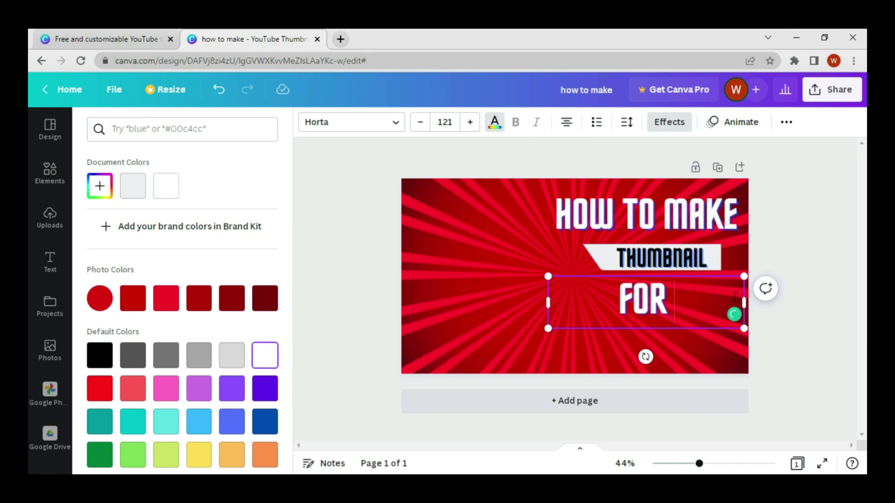
type(" YO")
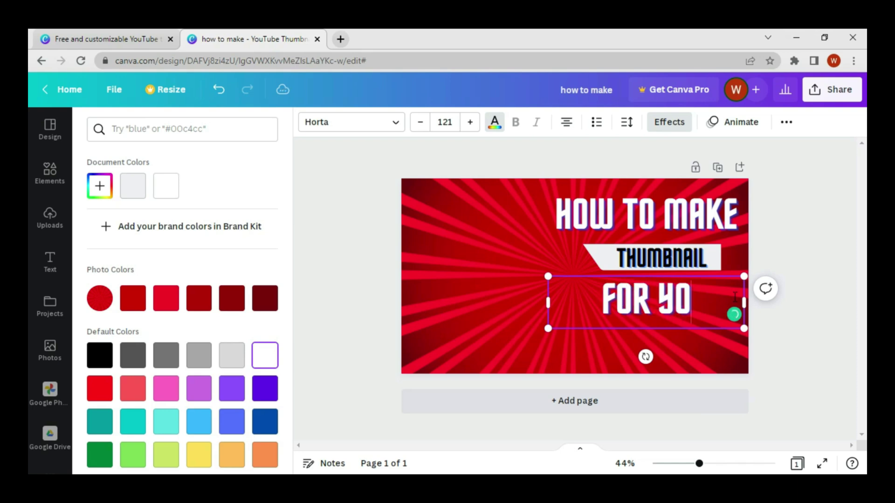
type("Y")
type("TU")
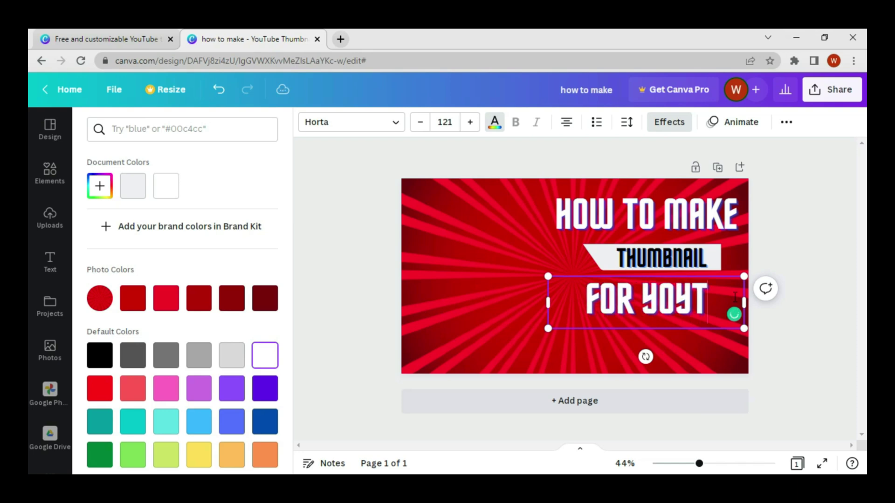
key("BackSpace")
key("BackSpace")
key("BackSpace")
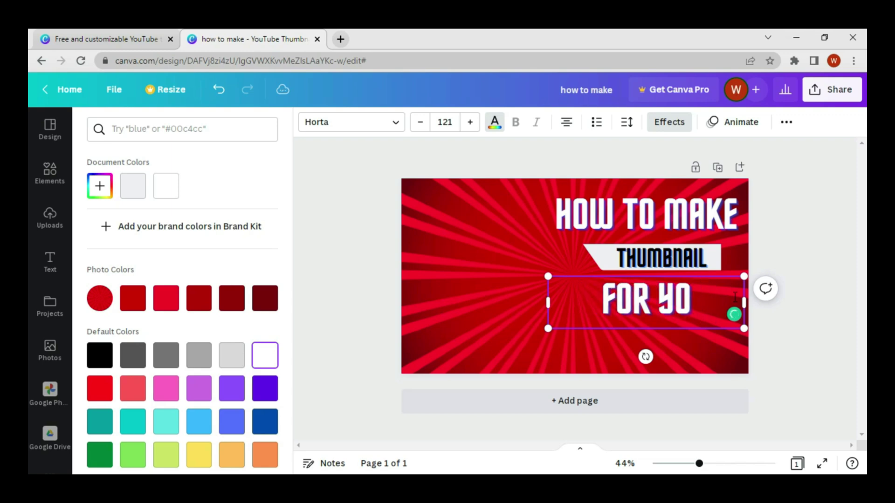
type("UTUBE")
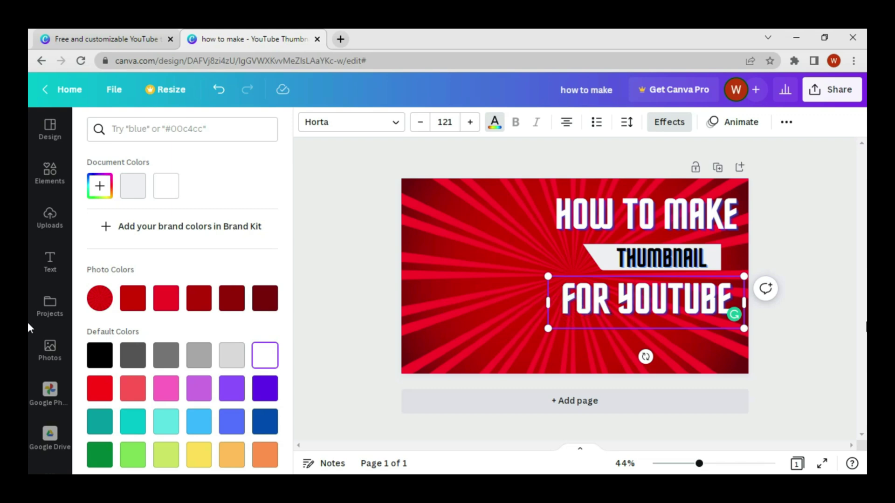
left_click(826, 325)
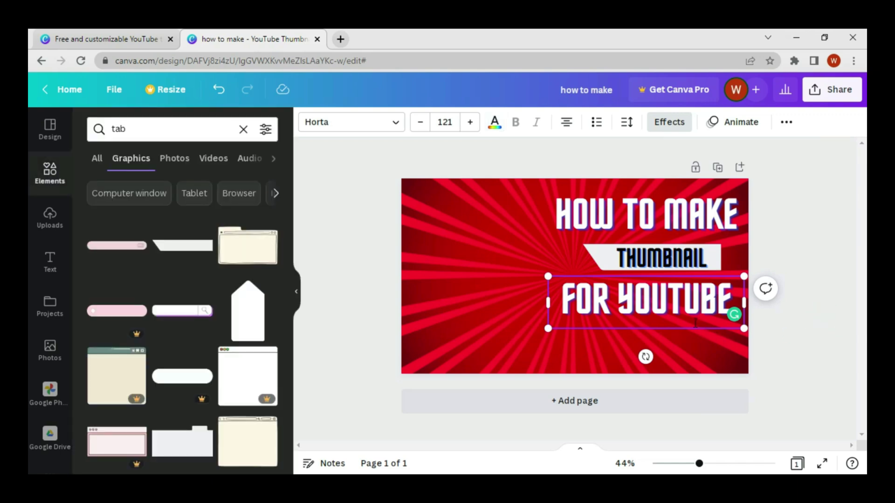
left_click(785, 332)
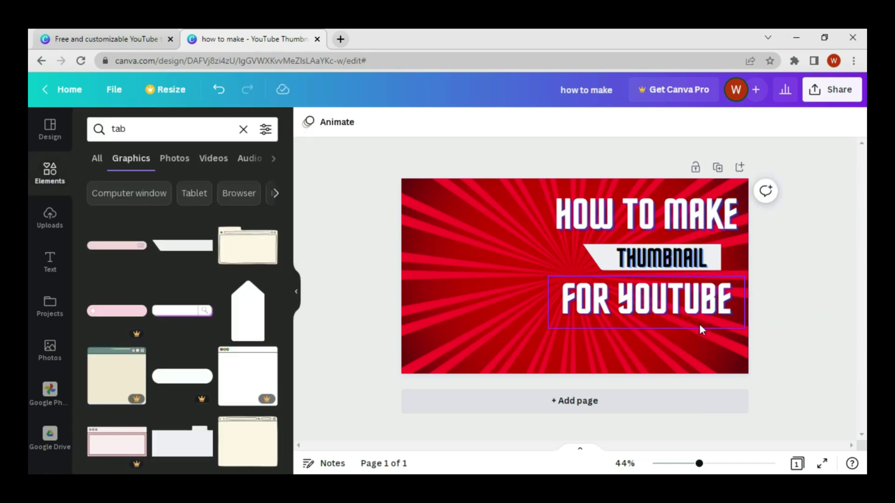
- Place a duplicate of the FOR YOUTUBE text beneath it, reduced to font size 42, and replace its wording with "IN"
left_click(611, 325)
left_click(627, 249)
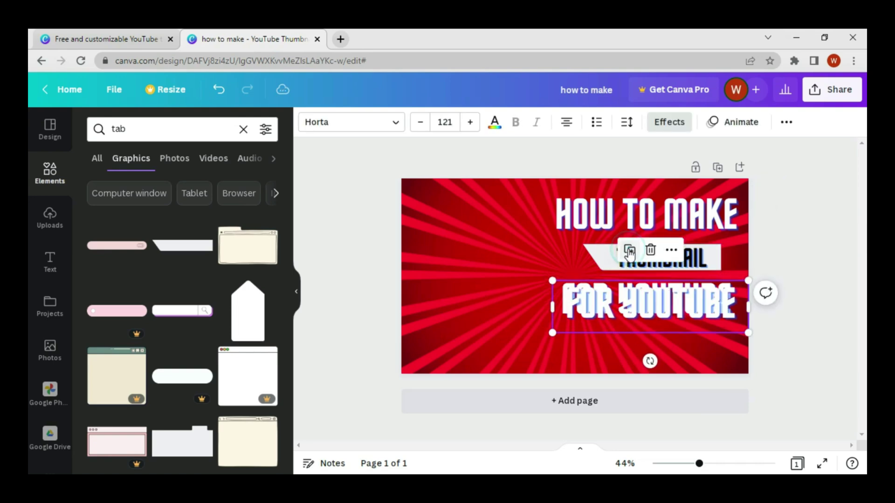
left_click_drag(646, 324, 626, 359)
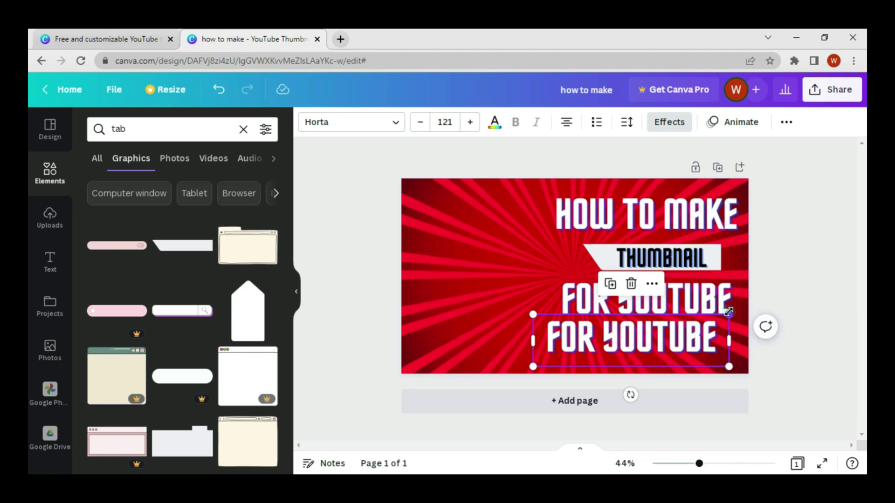
left_click_drag(729, 312, 614, 340)
double_click(614, 331)
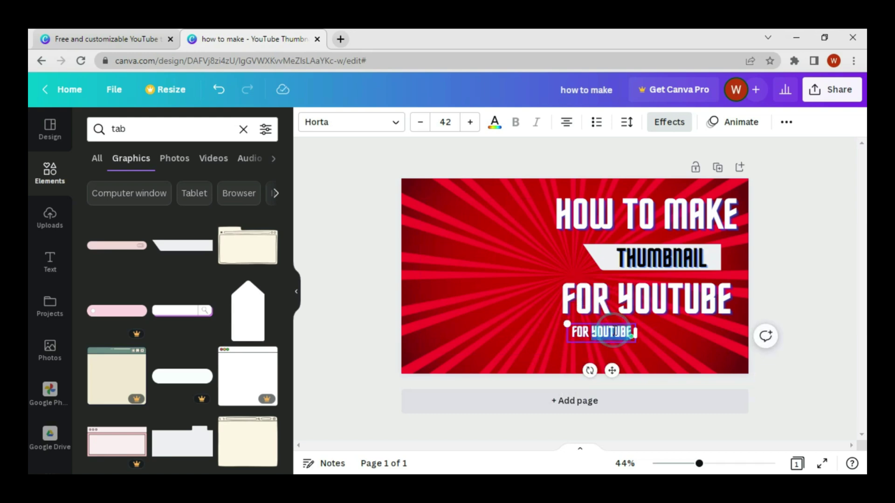
key("BackSpace")
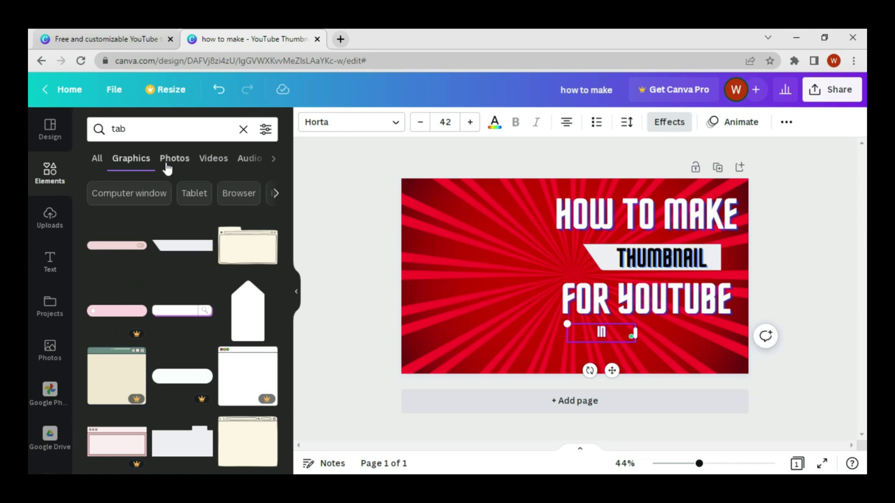
- Search the elements for "Canva logo" graphics and place the white Canva wordmark, scaled down, beside the IN text below YOUTUBE
left_click(244, 130)
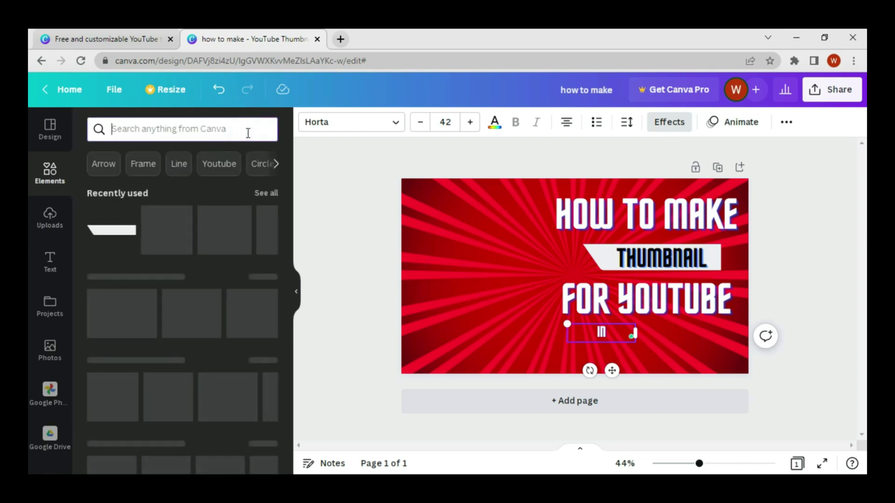
type("canva")
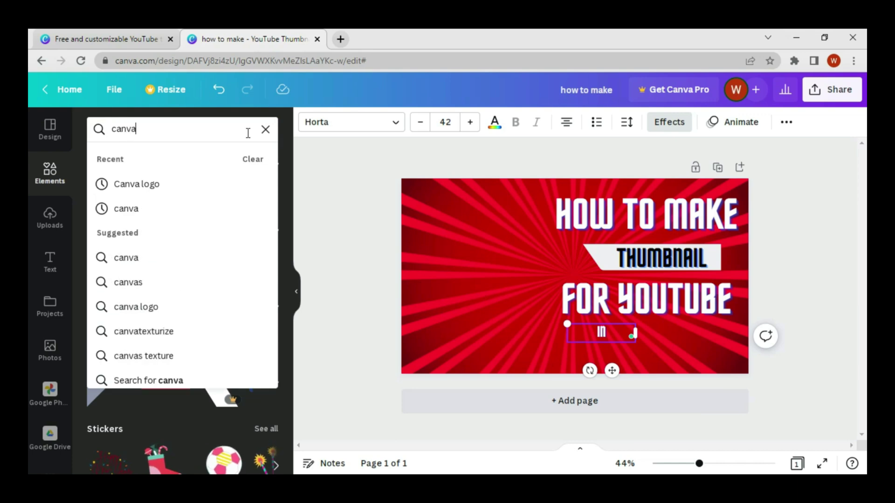
left_click(251, 188)
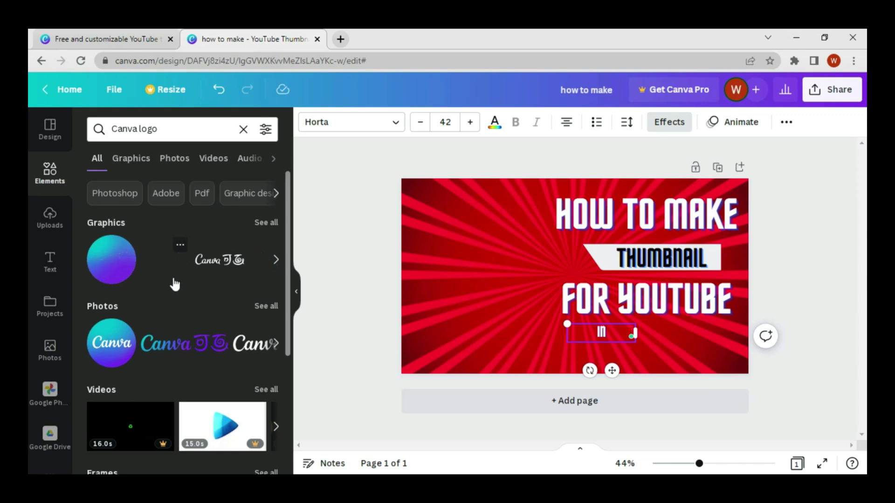
left_click(272, 225)
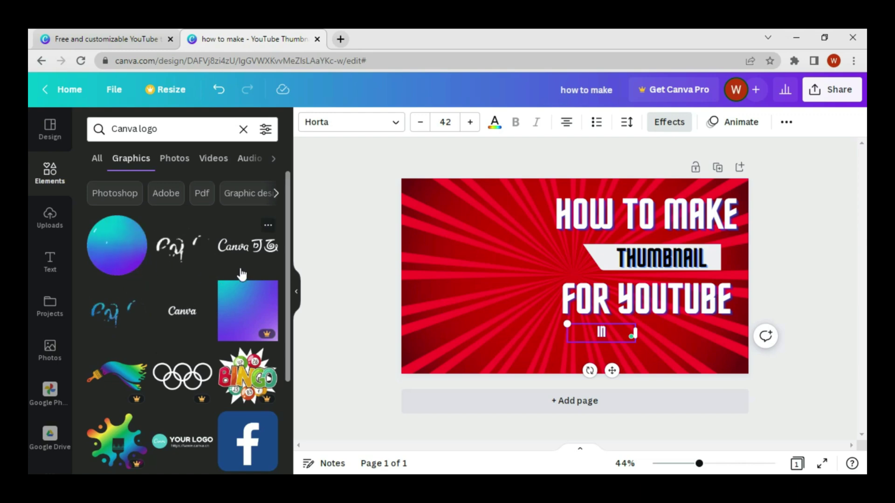
left_click(190, 253)
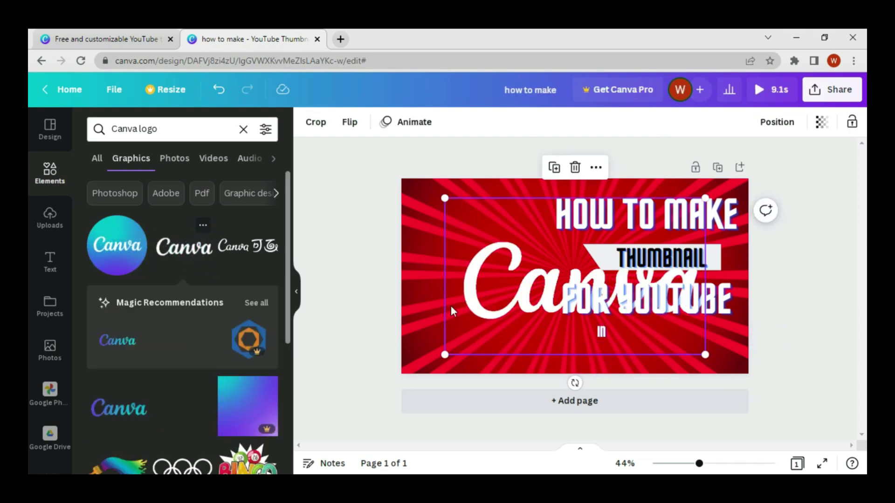
left_click_drag(705, 353, 495, 278)
left_click_drag(483, 228, 681, 340)
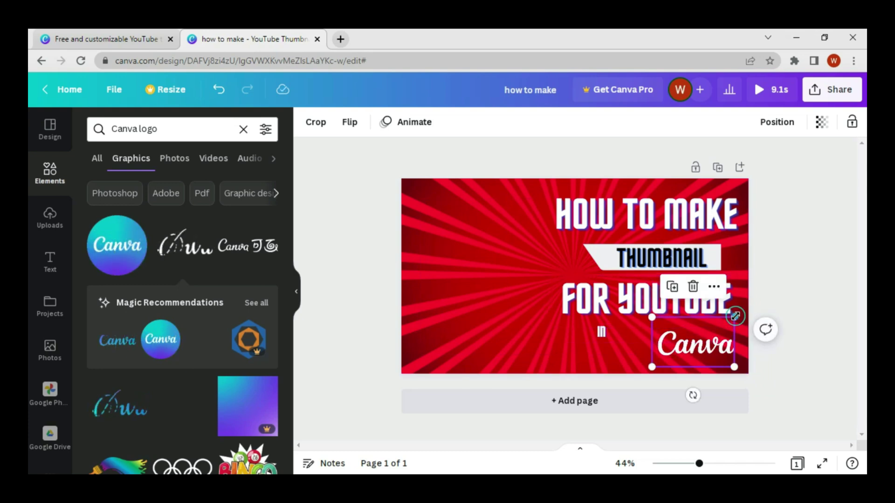
- Shrink the Canva wordmark to about 235 by 141 and increase the IN text to font size 48
left_click_drag(736, 313, 716, 329)
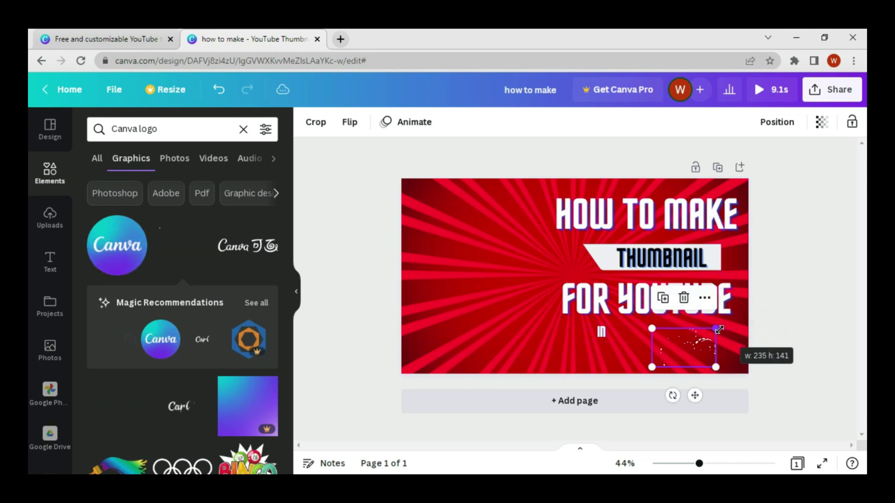
left_click(616, 340)
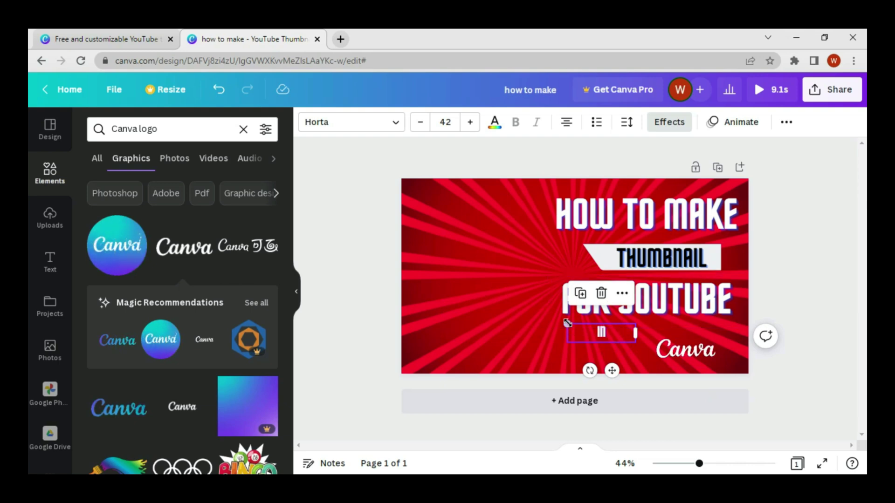
left_click(470, 122)
left_click(470, 122)
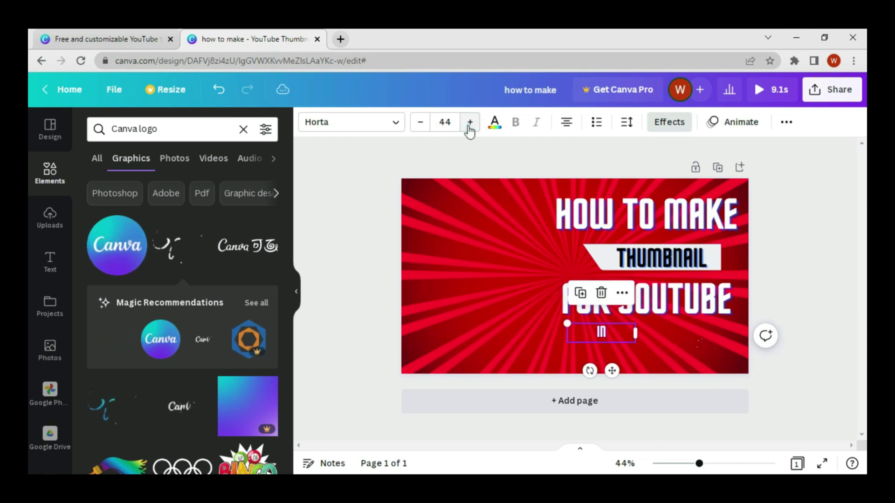
left_click(470, 123)
left_click(470, 122)
left_click(470, 122)
left_click(469, 122)
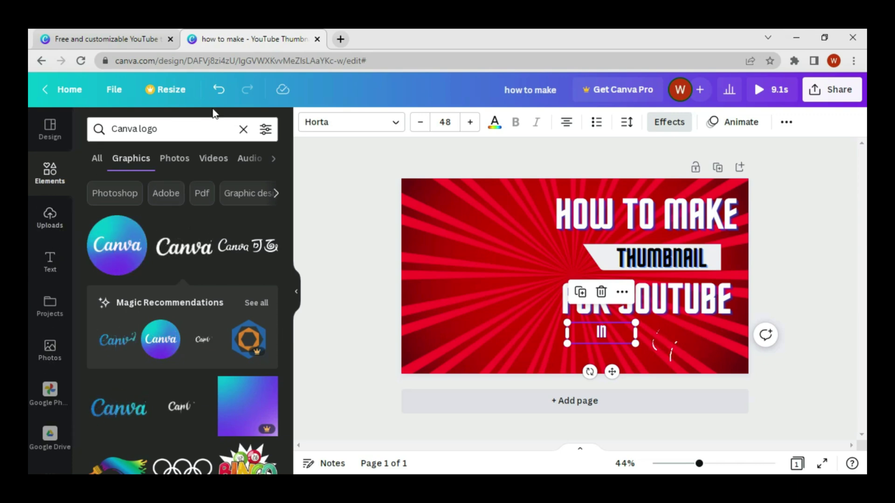
- Find "Arrow" elements and add the thick curved white arrow graphic, scaled down to a small size beside the FOR YOUTUBE text
left_click(244, 132)
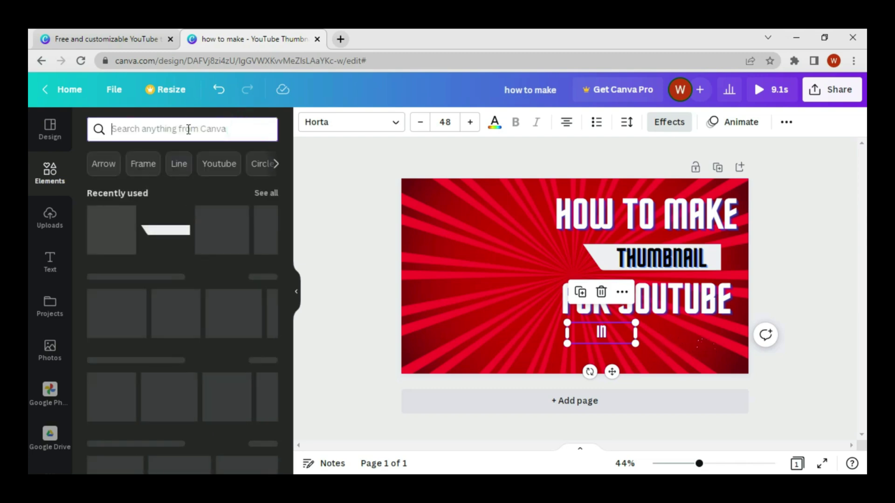
left_click(107, 170)
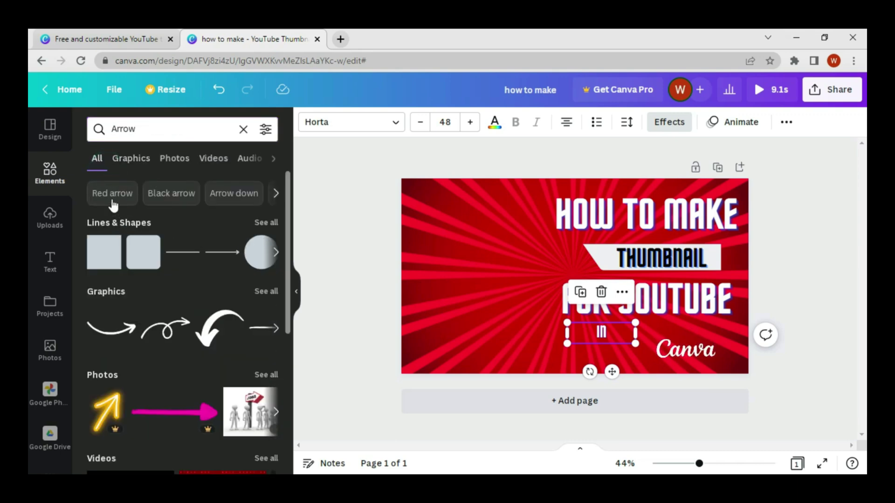
left_click(267, 224)
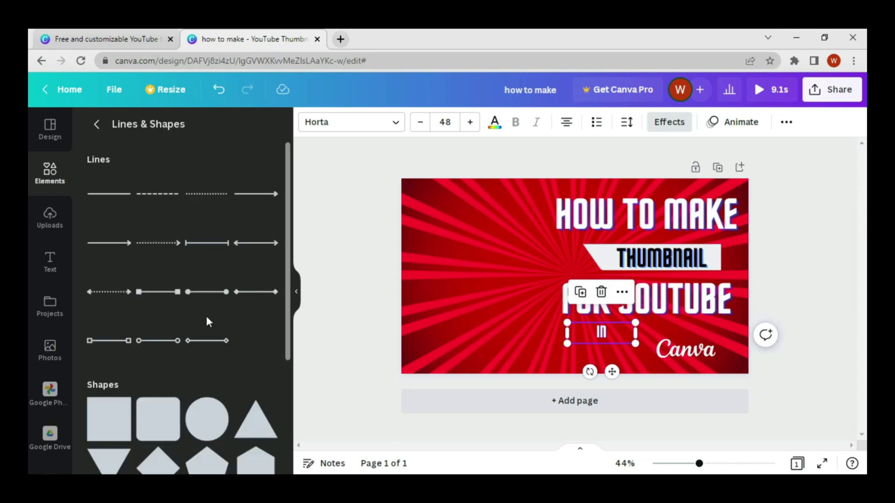
scroll(207, 319, "down", 10)
scroll(207, 319, "up", 10)
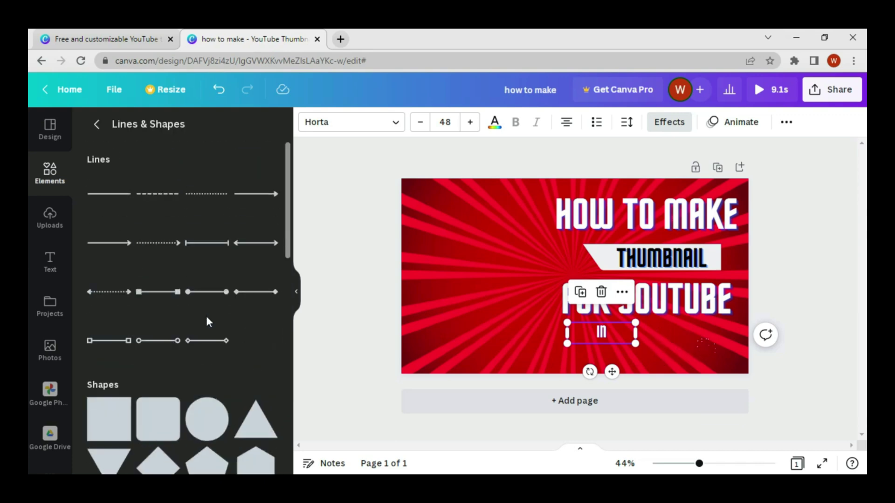
left_click(97, 124)
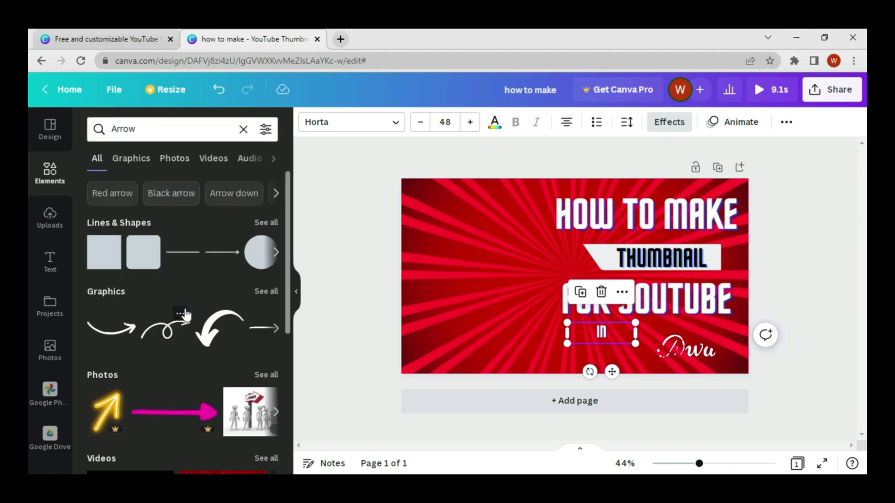
left_click(213, 337)
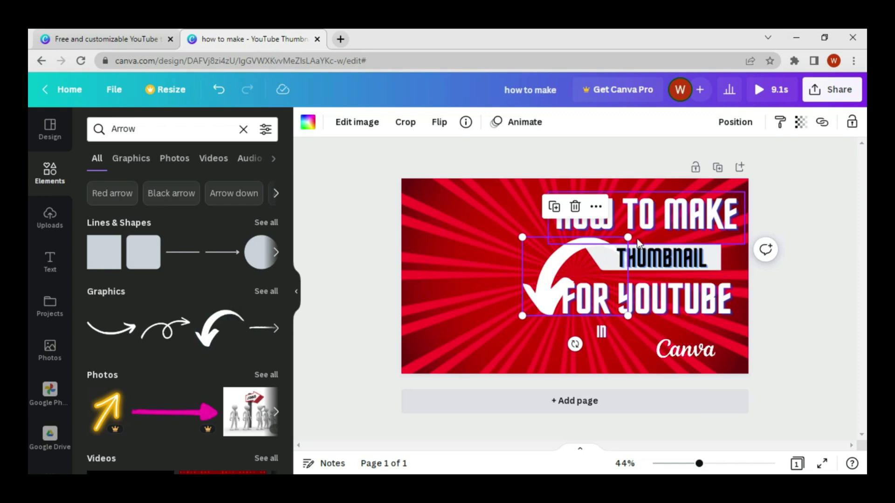
left_click_drag(628, 237, 573, 308)
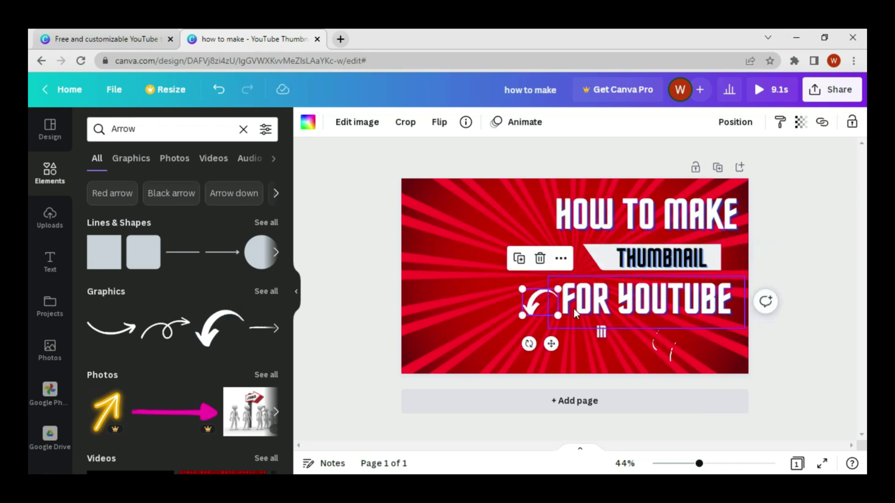
- Rotate the curved arrow to point down and to the right, enlarge it slightly, and shift the IN text left beneath FOR
left_click_drag(530, 343, 568, 333)
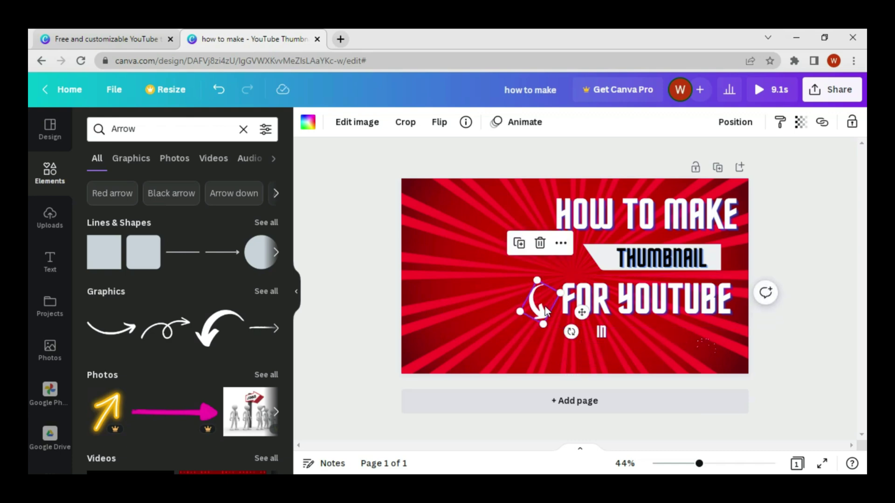
left_click_drag(536, 280, 536, 274)
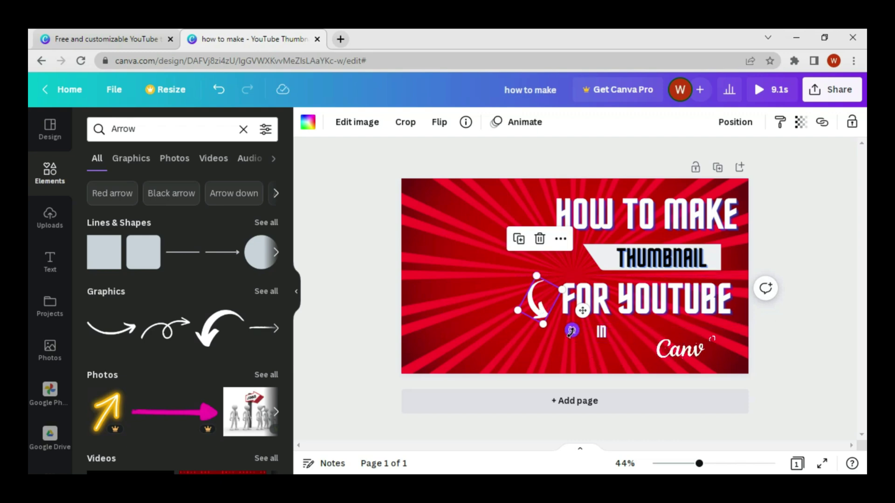
left_click_drag(572, 331, 583, 326)
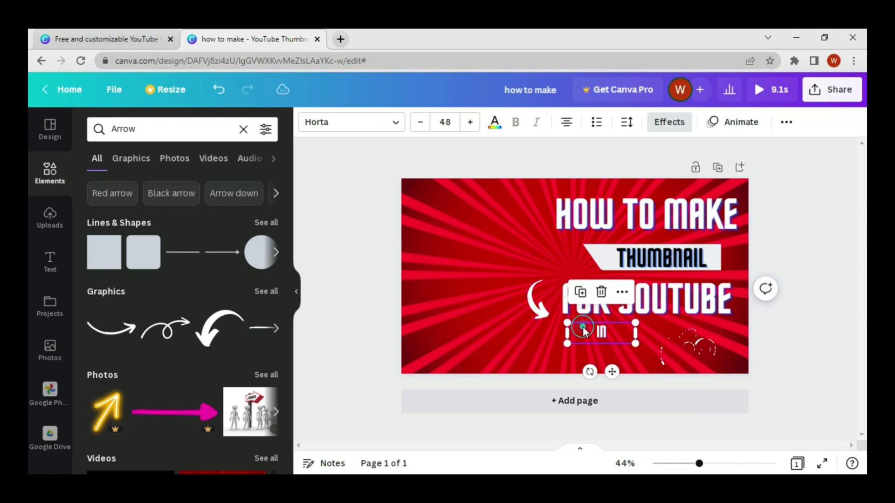
double_click(535, 316)
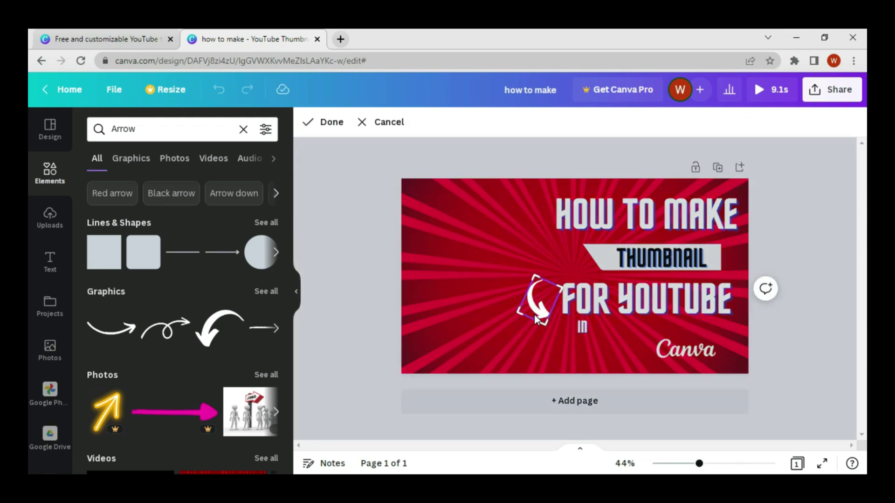
left_click(389, 331)
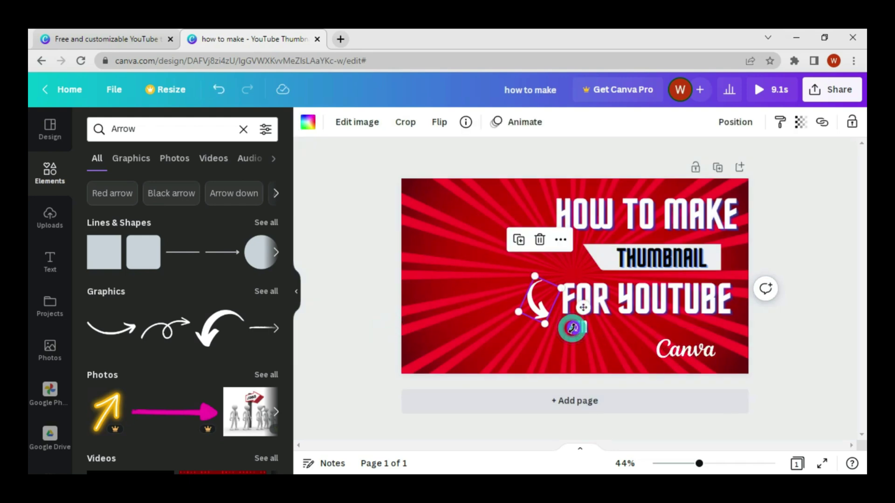
- Place the curved arrow between the IN text and the Canva wordmark, and nudge the wordmark slightly left
left_click_drag(573, 329, 662, 364)
left_click(667, 359)
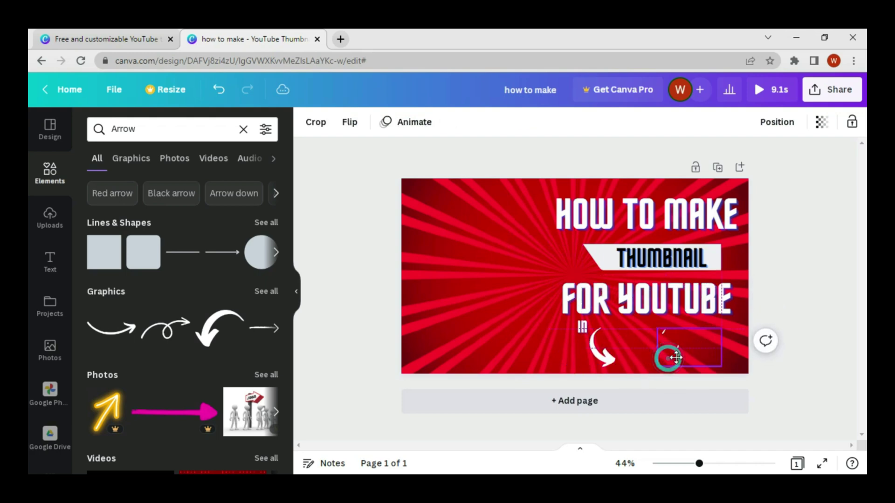
left_click_drag(666, 358, 660, 358)
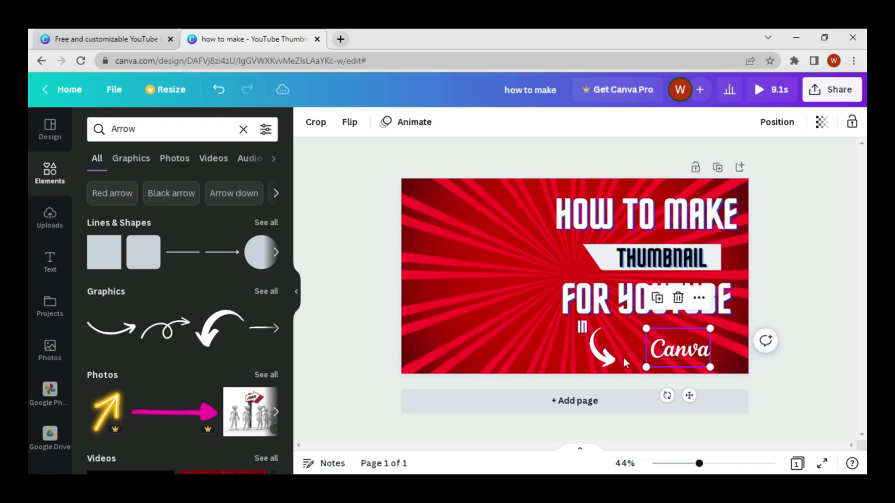
- Rotate the curved arrow until it points at the Canva wordmark and move the wordmark right next to the arrowhead
left_click(606, 361)
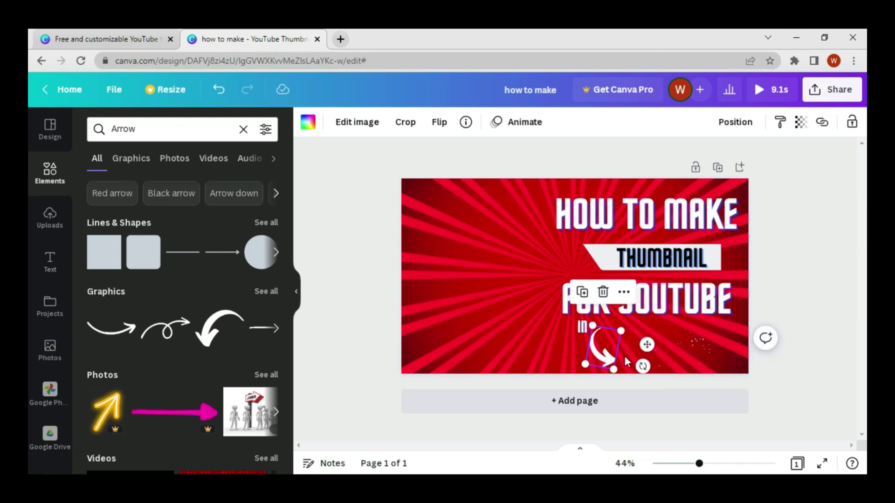
left_click_drag(642, 362, 654, 362)
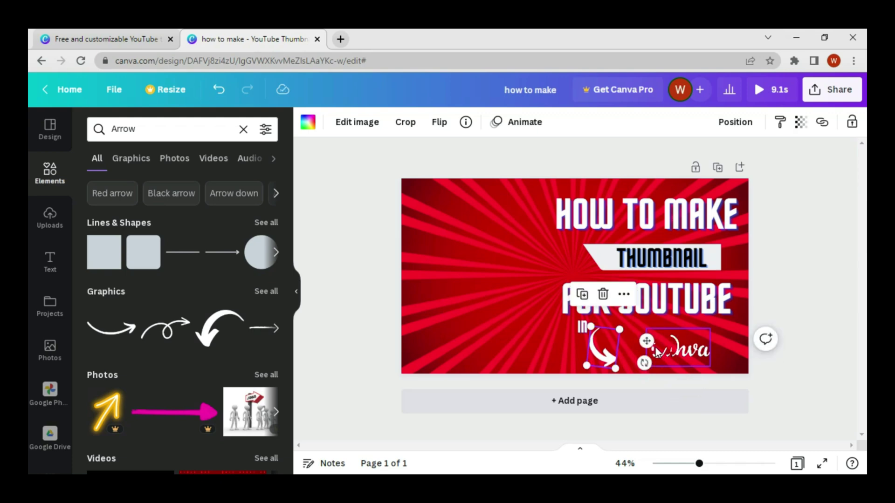
left_click_drag(643, 361, 613, 358)
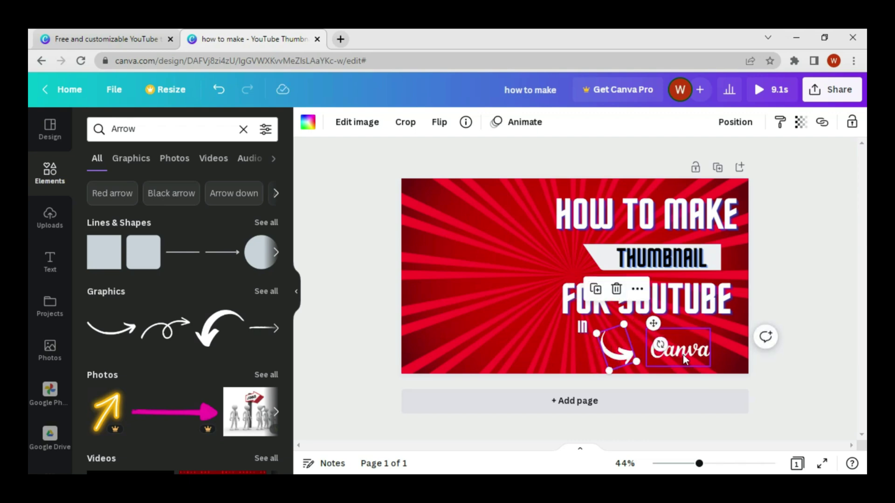
left_click(683, 359)
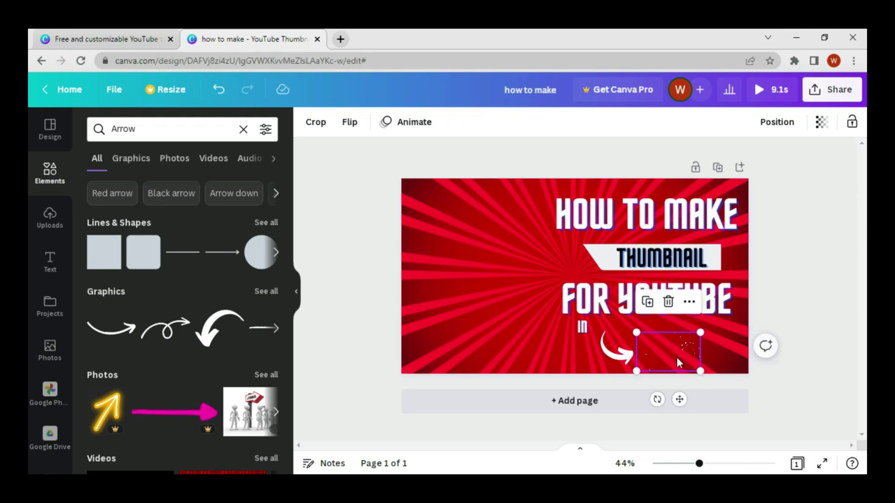
- Increase the IN text to font size 55 and deselect it
left_click(582, 332)
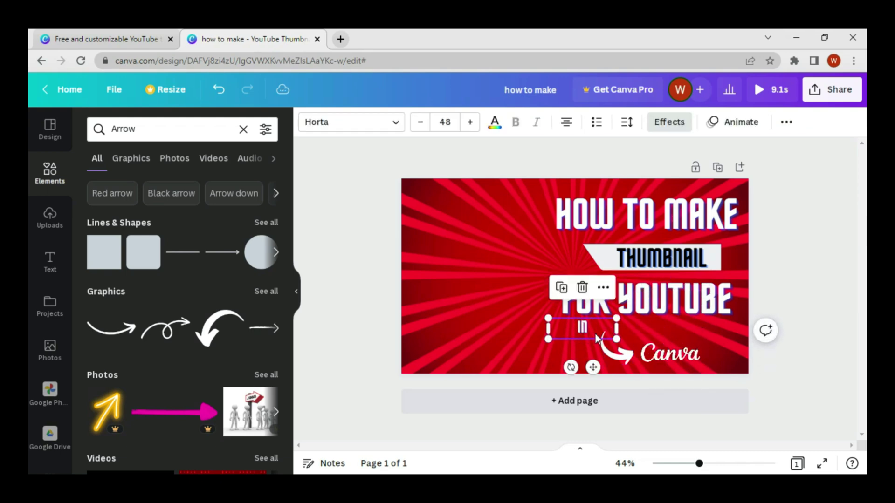
left_click(597, 331)
double_click(605, 327)
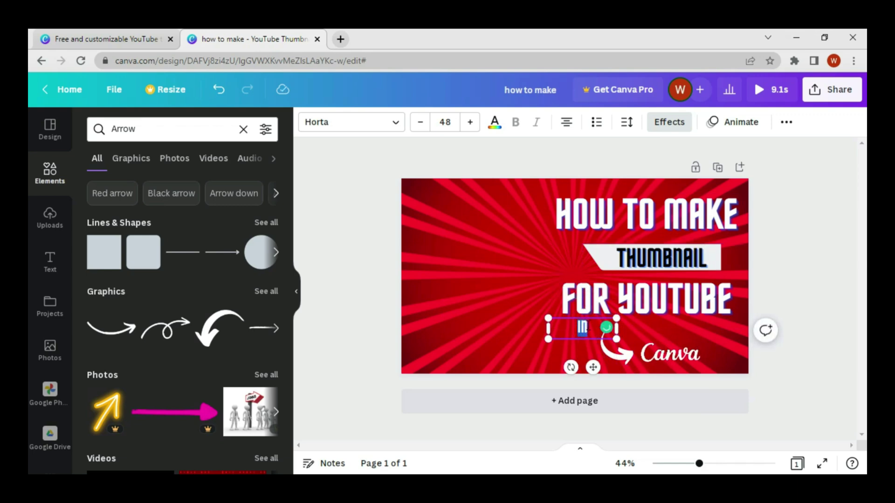
left_click(470, 123)
left_click(470, 123)
left_click(470, 122)
left_click(470, 122)
left_click(470, 123)
left_click(470, 122)
left_click(469, 123)
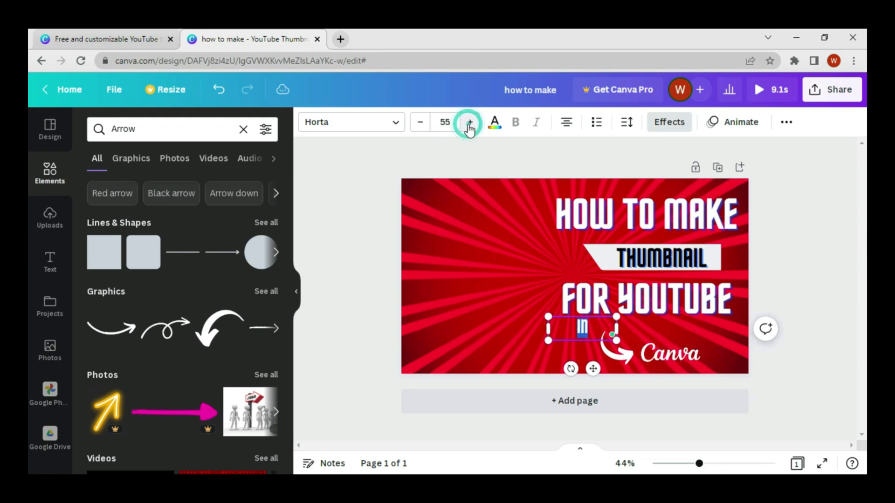
left_click(813, 282)
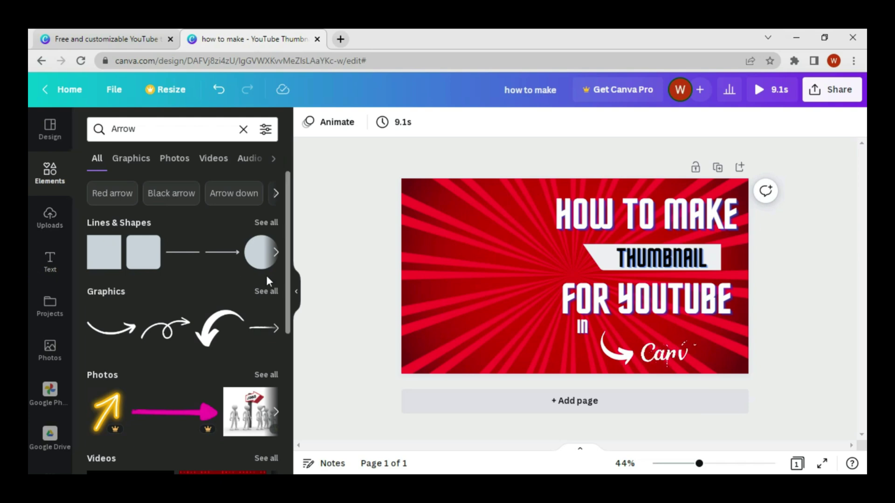
- Add the uploaded cutout photo of the pointing woman in the blue shirt and place it on the empty left side of the thumbnail
left_click(50, 220)
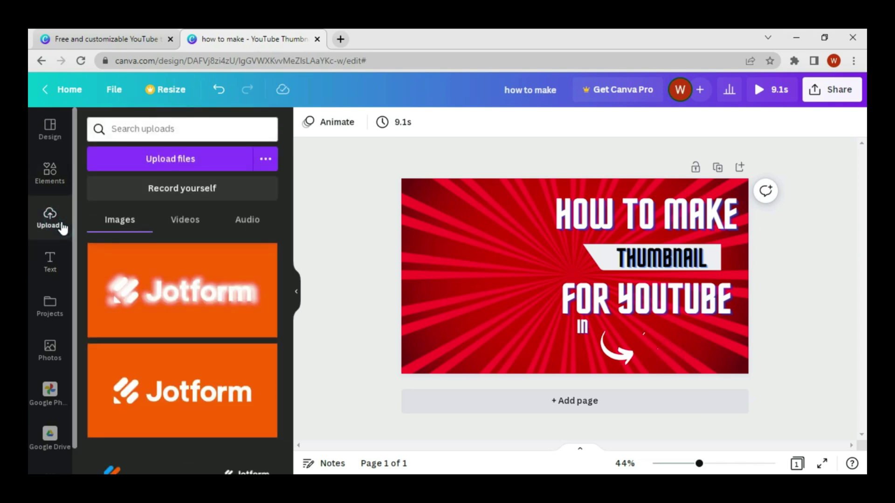
scroll(130, 356, "down", 4)
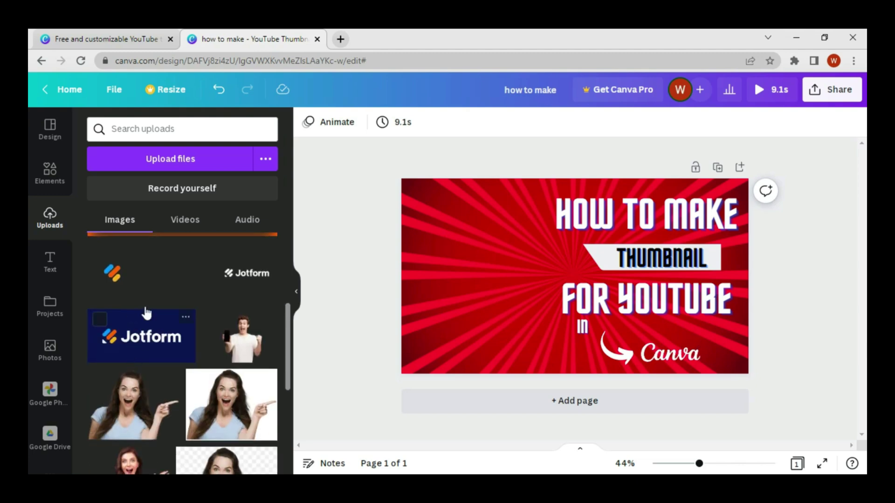
scroll(168, 359, "down", 4)
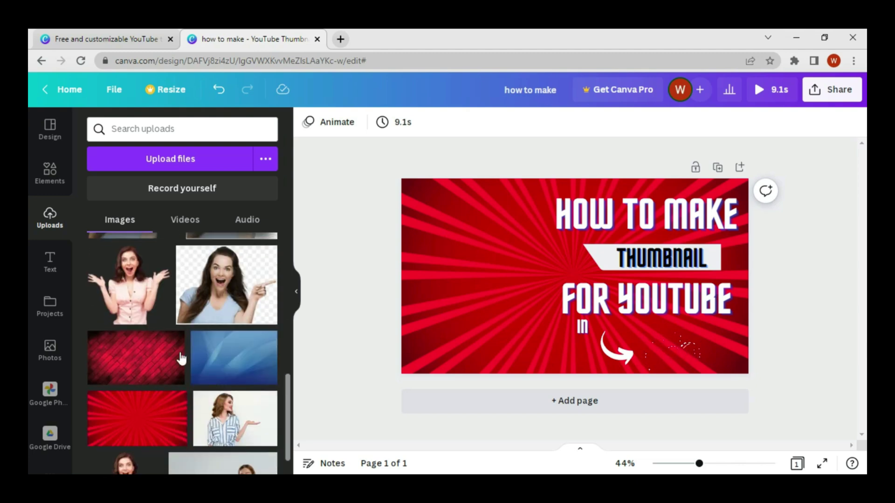
scroll(165, 329, "up", 3)
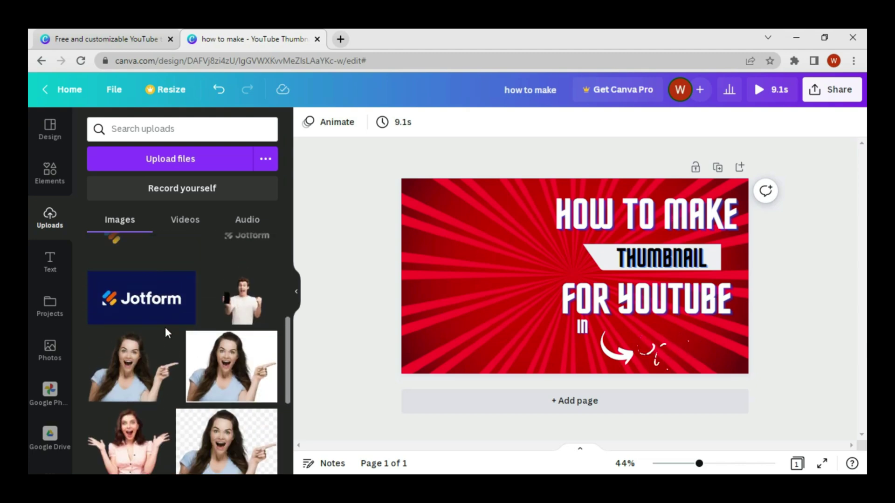
left_click(118, 392)
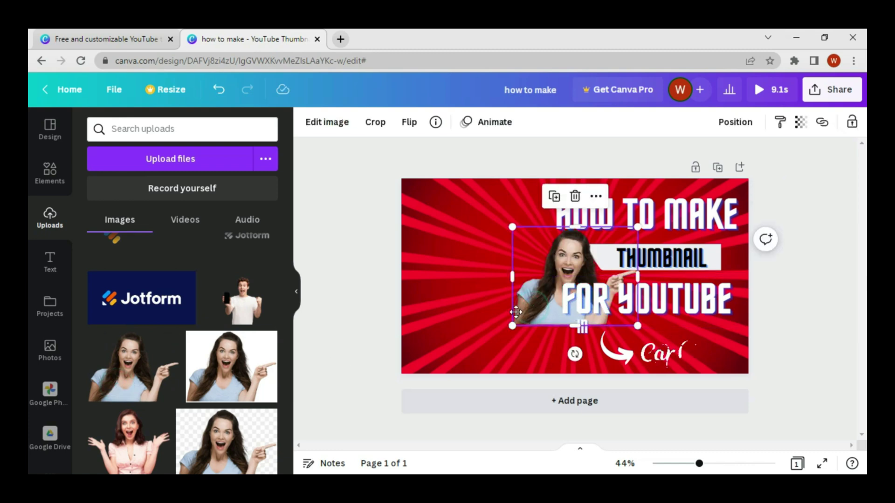
left_click_drag(528, 305, 434, 320)
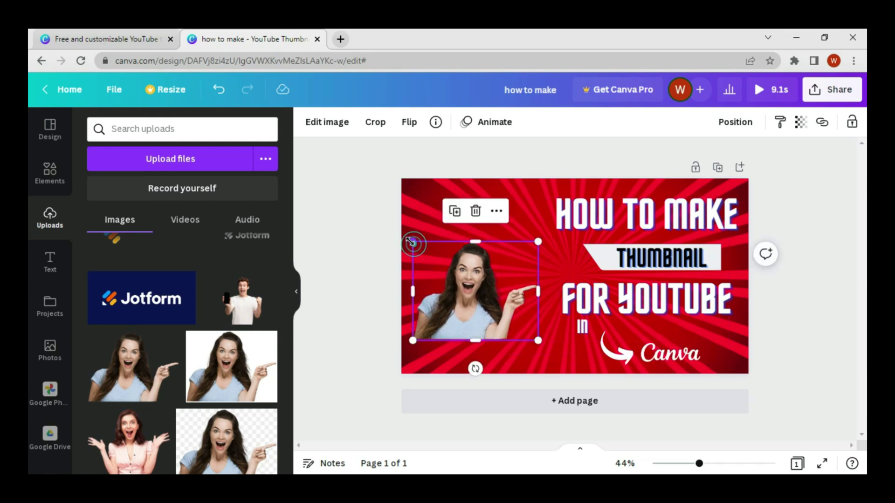
- Enlarge the woman's photo, align it with the thumbnail's left edge, and crop a thin strip off its bottom
left_click_drag(411, 242, 395, 228)
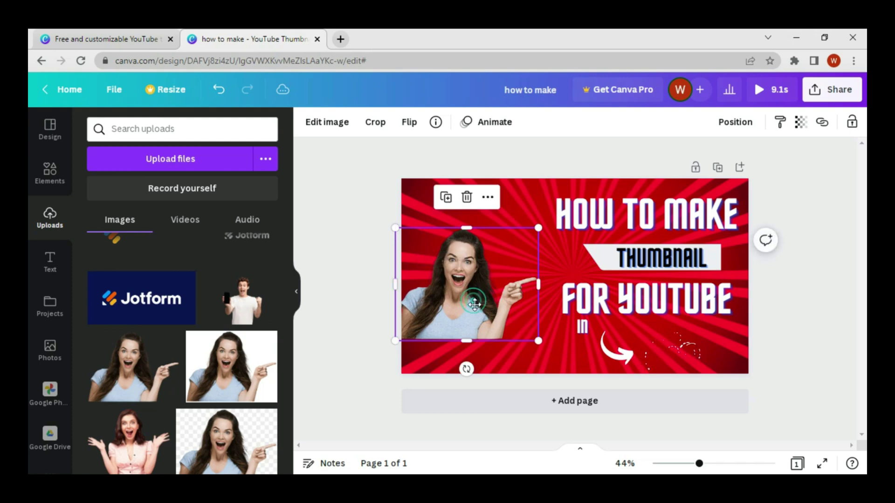
left_click_drag(474, 304, 485, 320)
left_click_drag(477, 323, 479, 312)
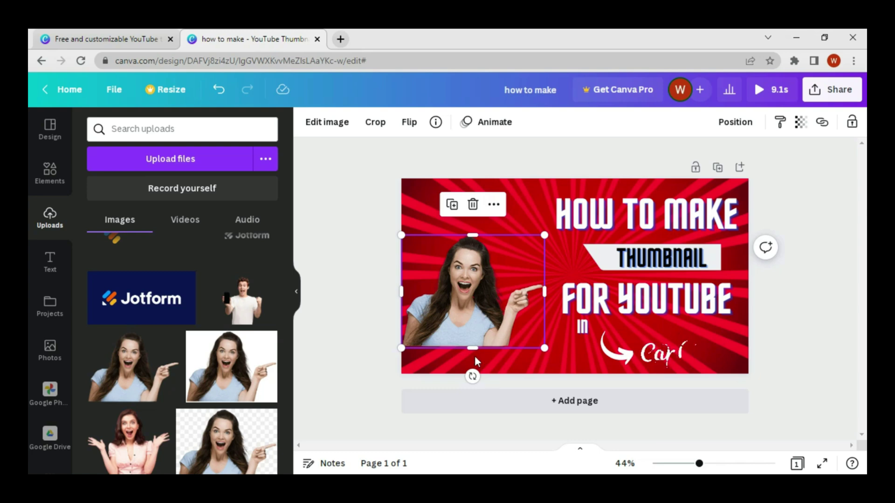
left_click_drag(472, 349, 495, 342)
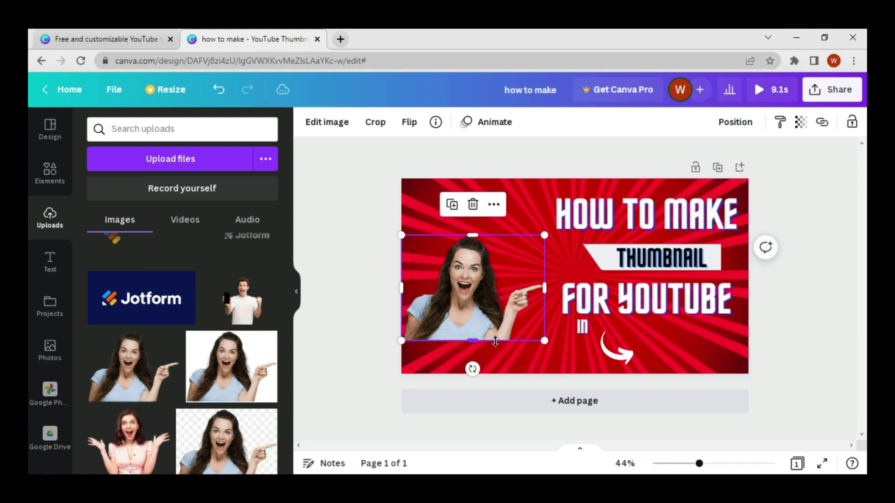
- Enlarge the woman's photo to about 613 × 451 and shift it left, slightly past the thumbnail's left edge
left_click(548, 231)
left_click_drag(548, 232, 567, 218)
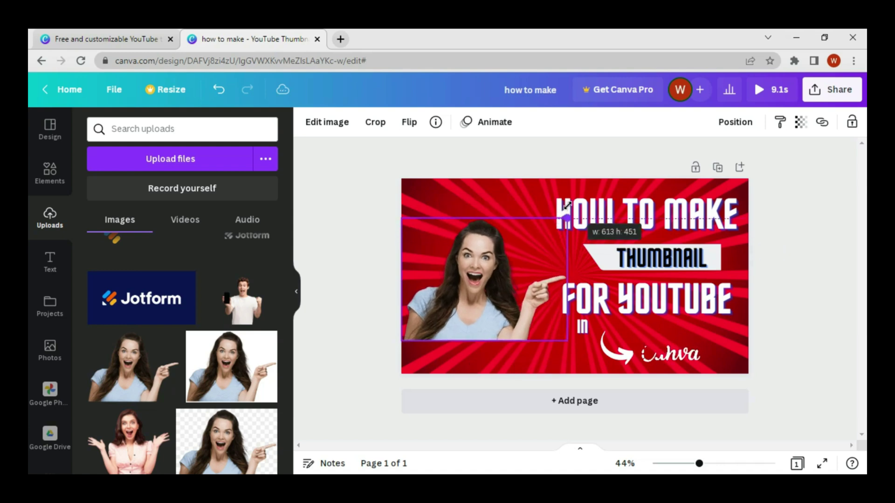
left_click(494, 322)
mouse_move(494, 322)
left_mouse_down()
mouse_move(479, 317)
mouse_move(489, 315)
left_mouse_up()
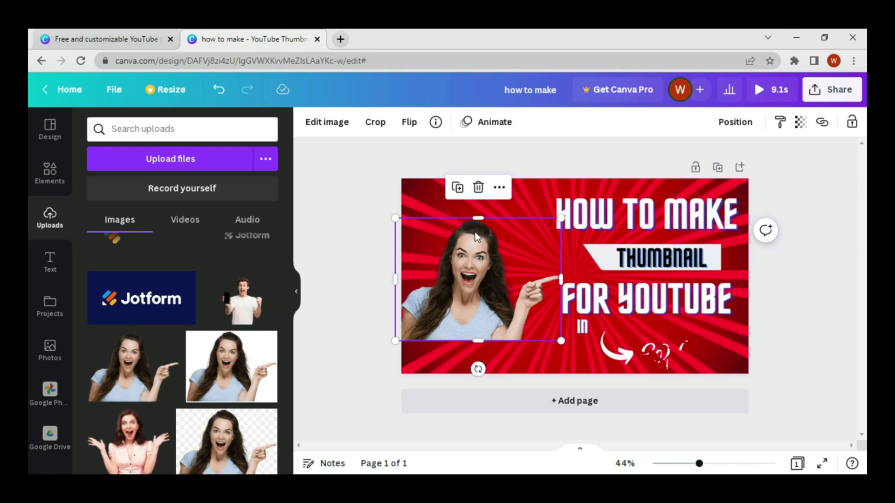
- Duplicate the woman's photo and make the copy slightly larger than the original
left_click(459, 189)
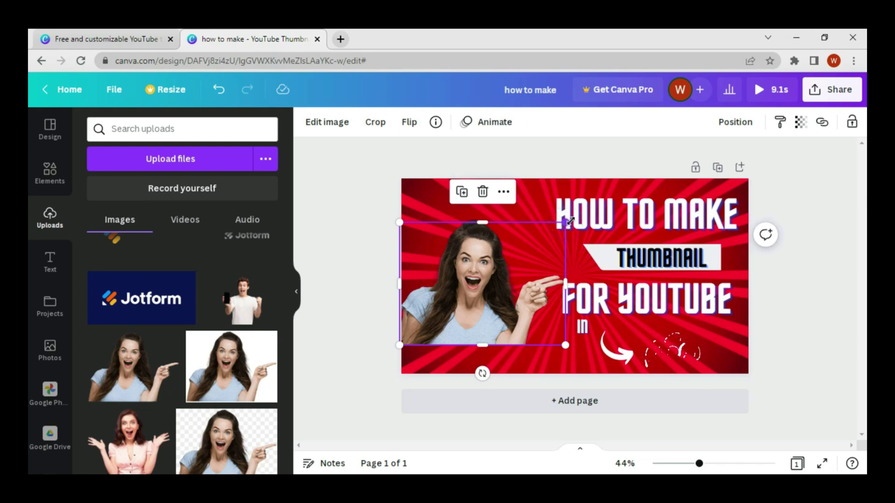
left_click_drag(565, 223, 574, 216)
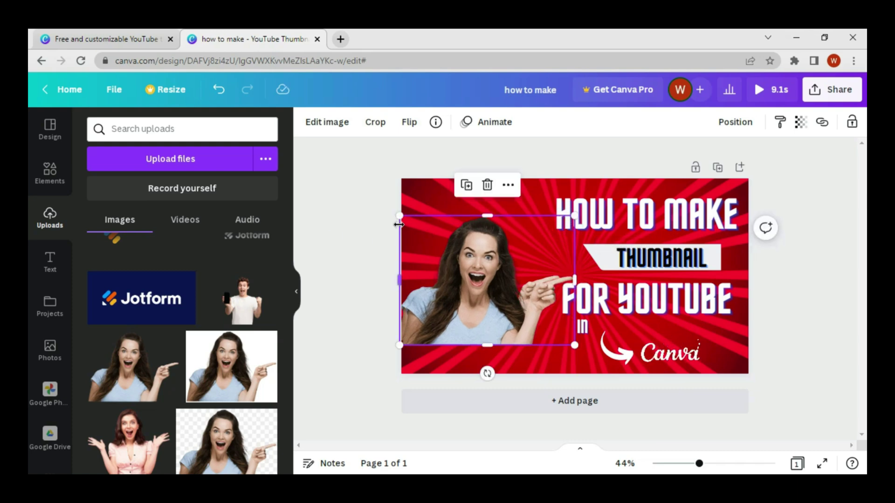
- Set the brightness, contrast and saturation of the duplicated woman's photo to 100 each
left_click(334, 133)
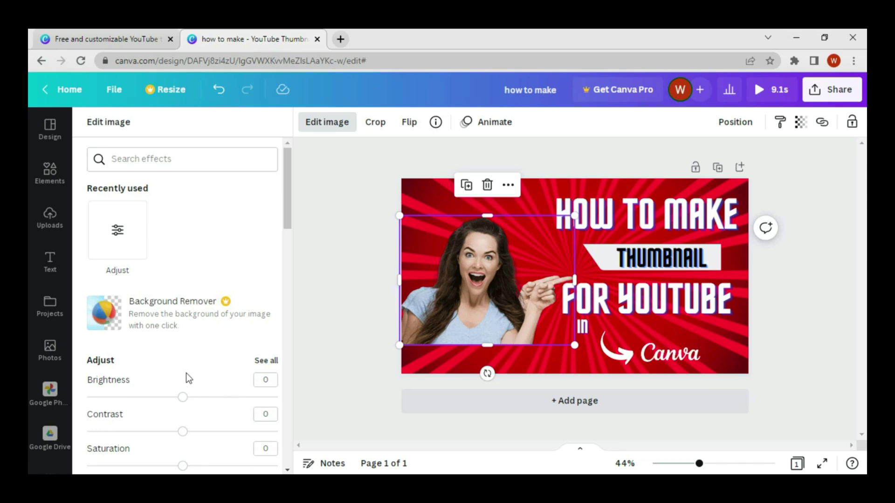
scroll(185, 373, "down", 3)
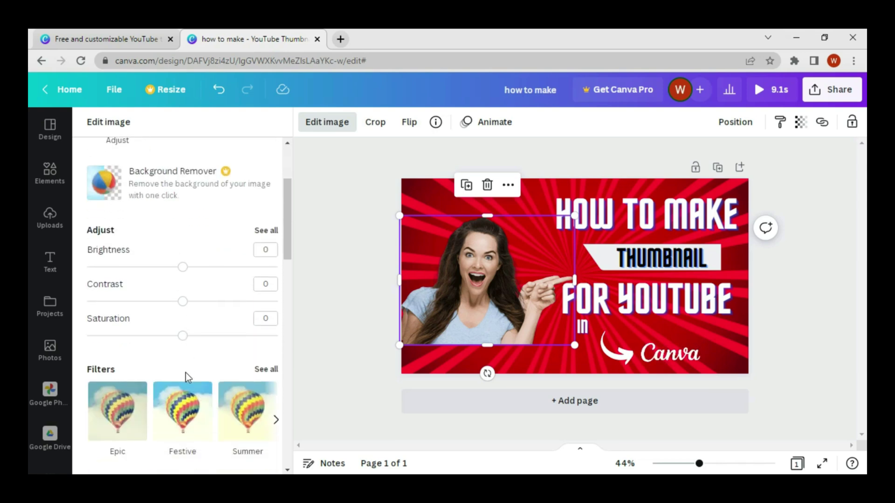
left_click(276, 268)
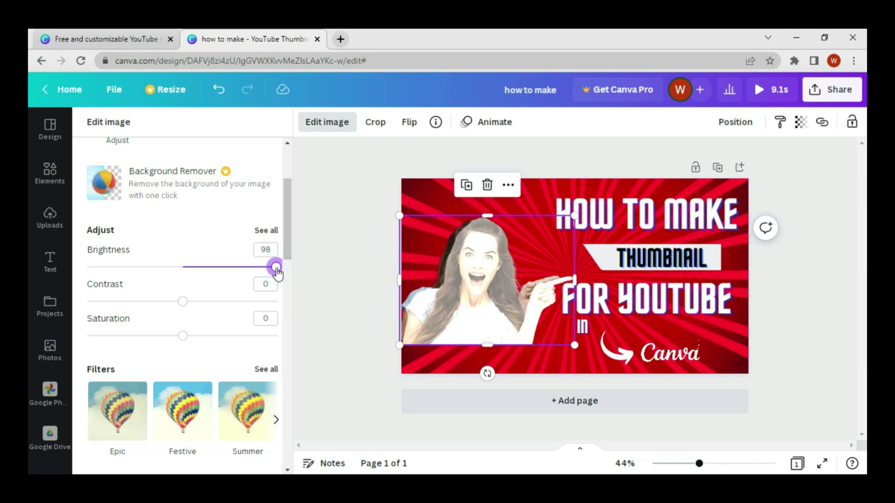
left_click_drag(282, 274, 285, 273)
left_click(279, 302)
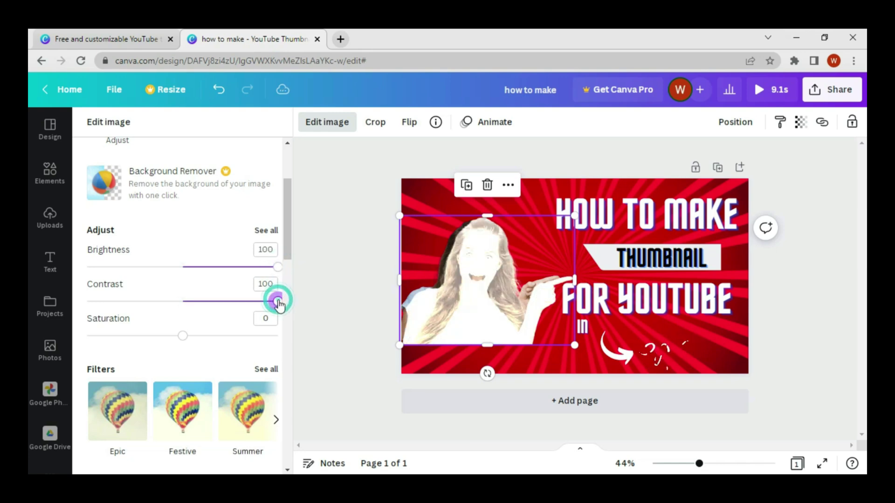
left_click(278, 336)
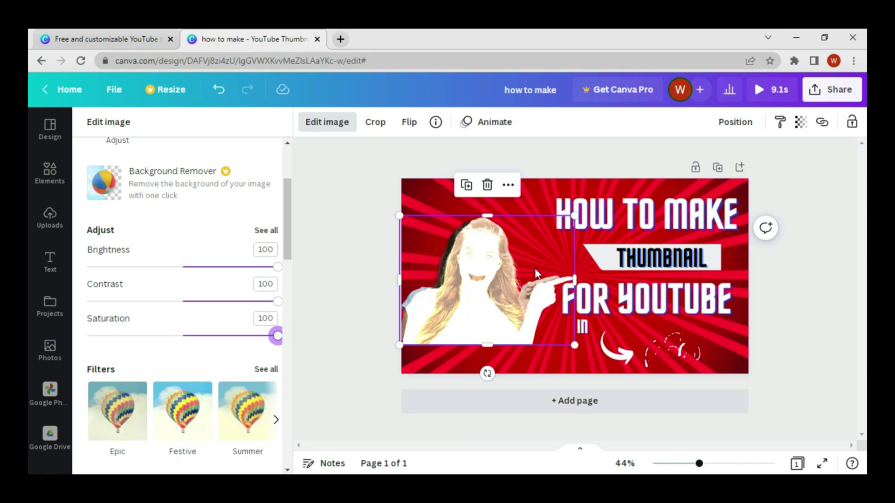
- Send the whitened copy backward through the layers until it sits behind the original woman's photo, and deselect it
left_click(737, 124)
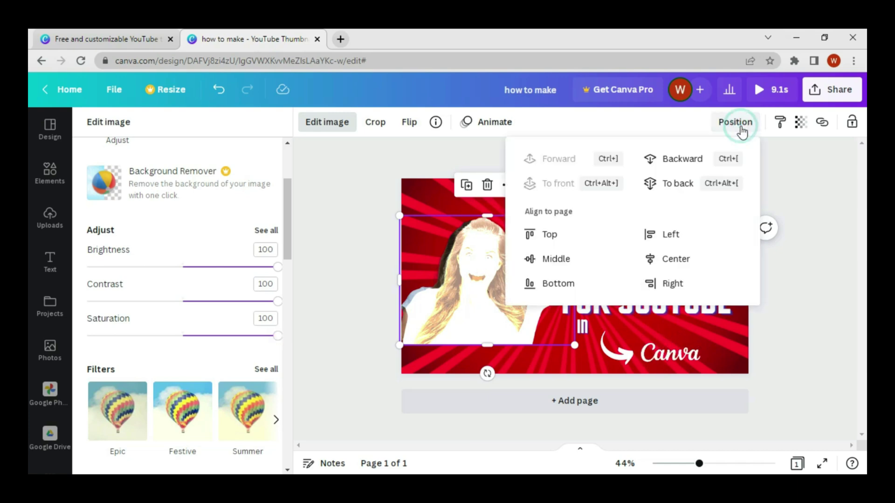
left_click(696, 167)
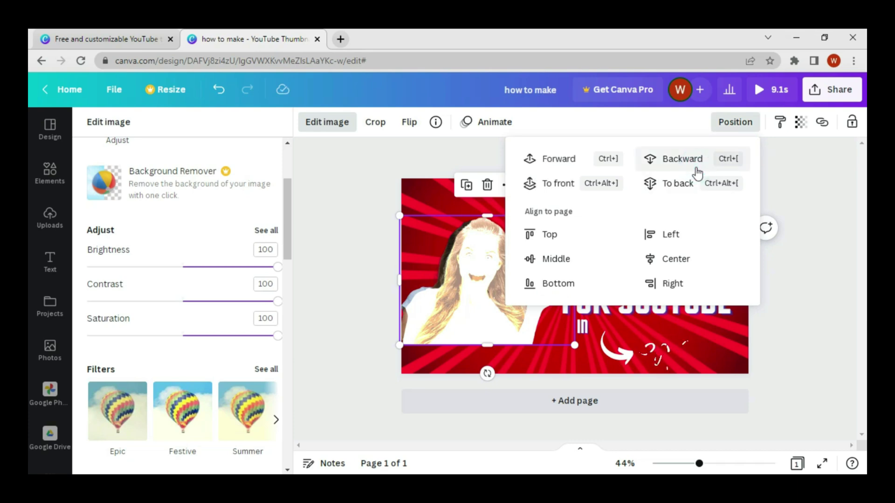
left_click(698, 173)
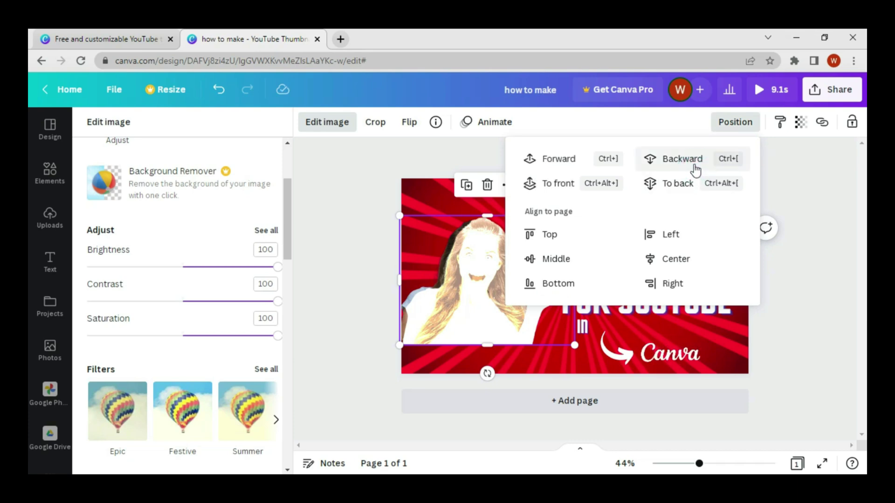
left_click(690, 171)
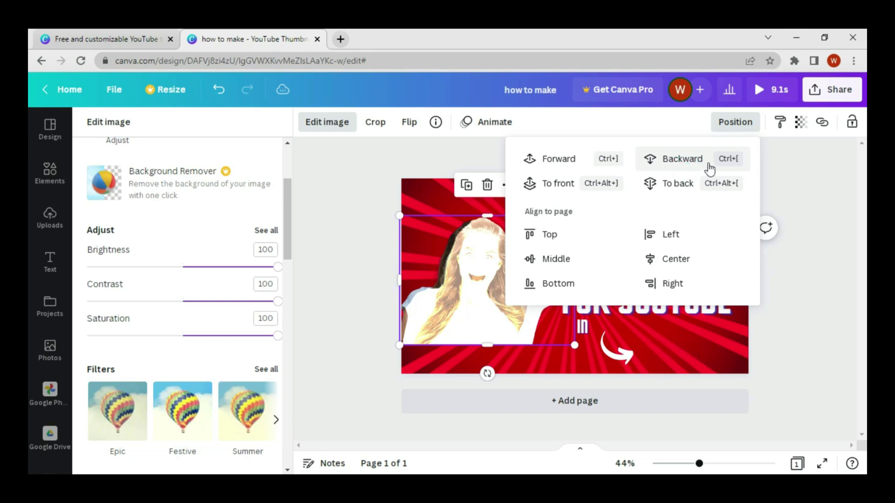
left_click(707, 165)
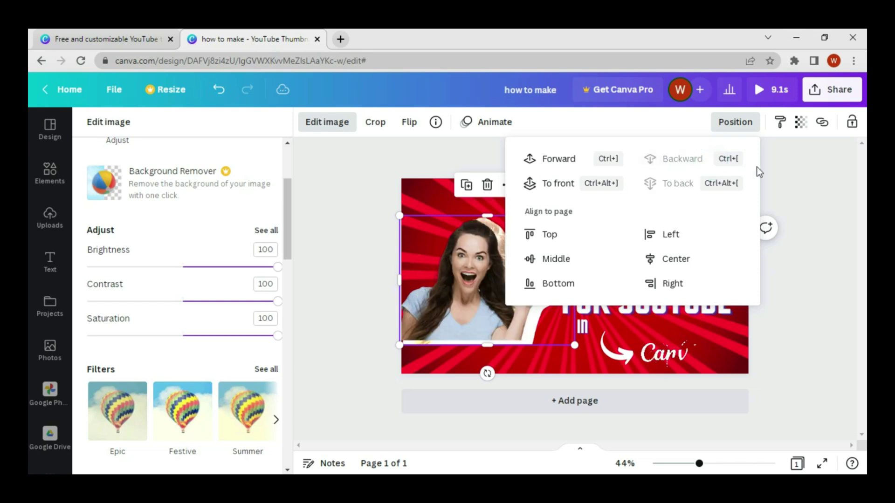
left_click(801, 166)
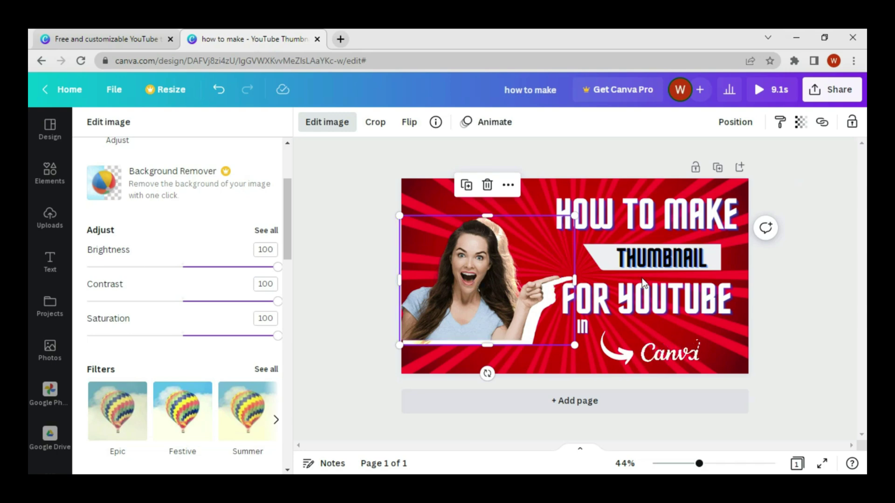
left_click(800, 301)
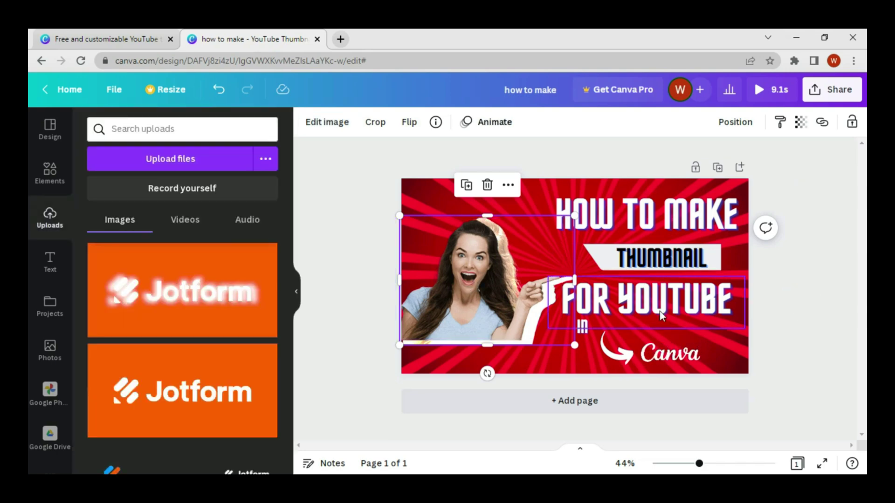
- Center the original woman's photo over the white copy and enlarge it slightly, leaving a thin white outline around her
left_click(500, 298)
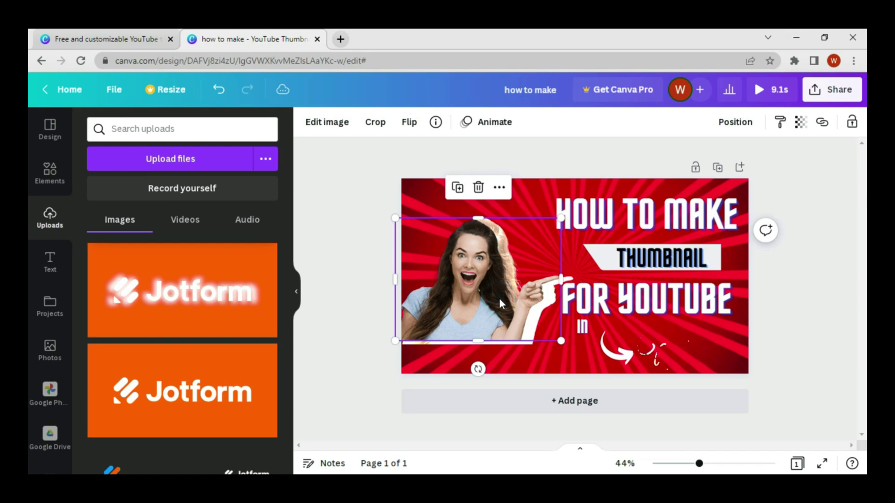
left_click_drag(499, 298, 507, 301)
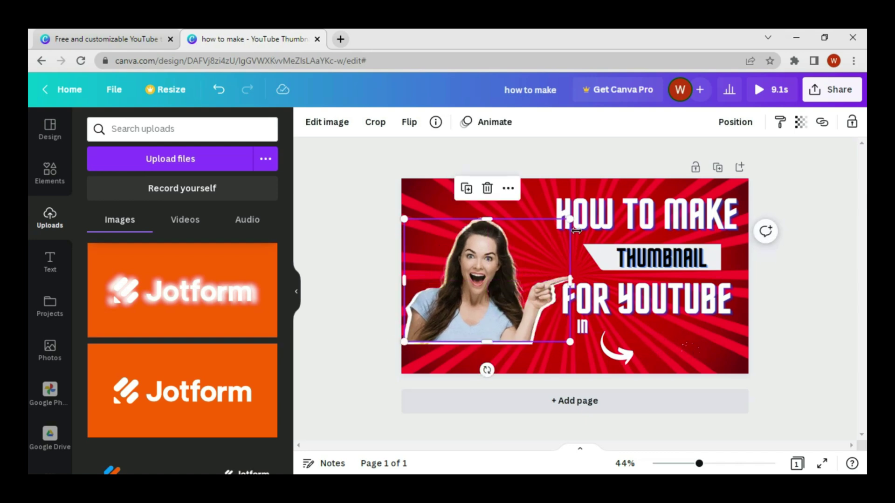
left_click_drag(571, 219, 574, 216)
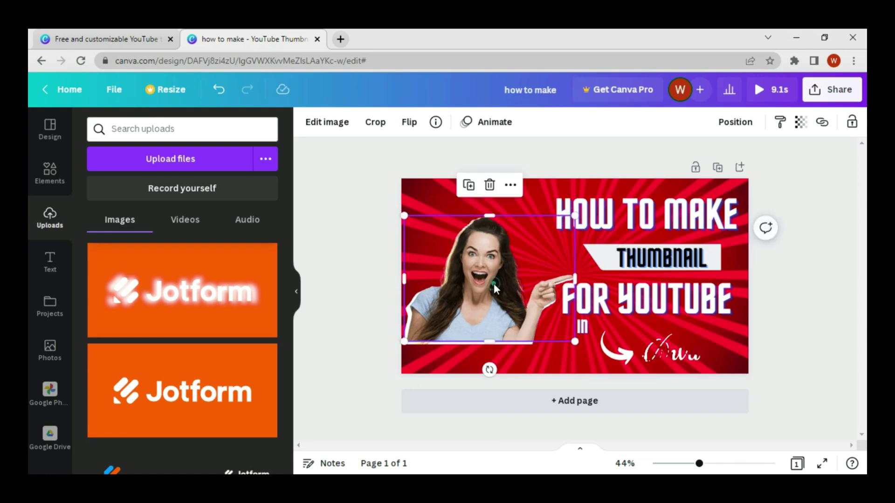
left_click_drag(494, 284, 491, 283)
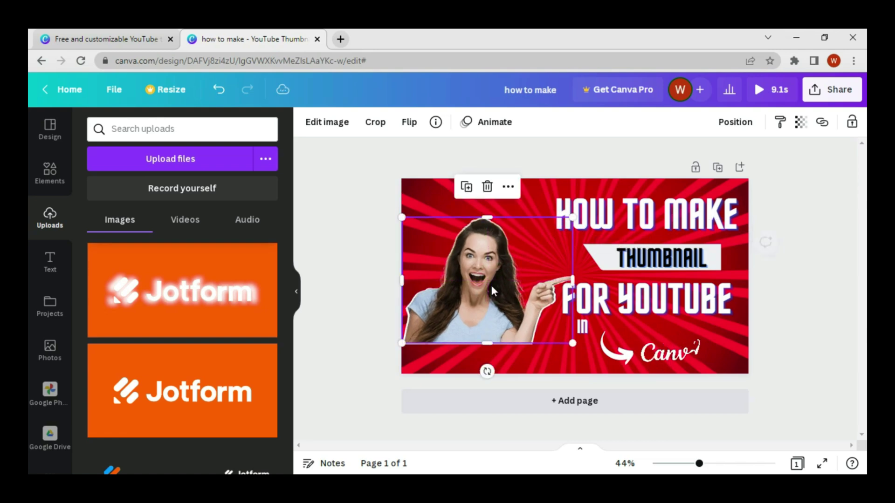
left_click(813, 290)
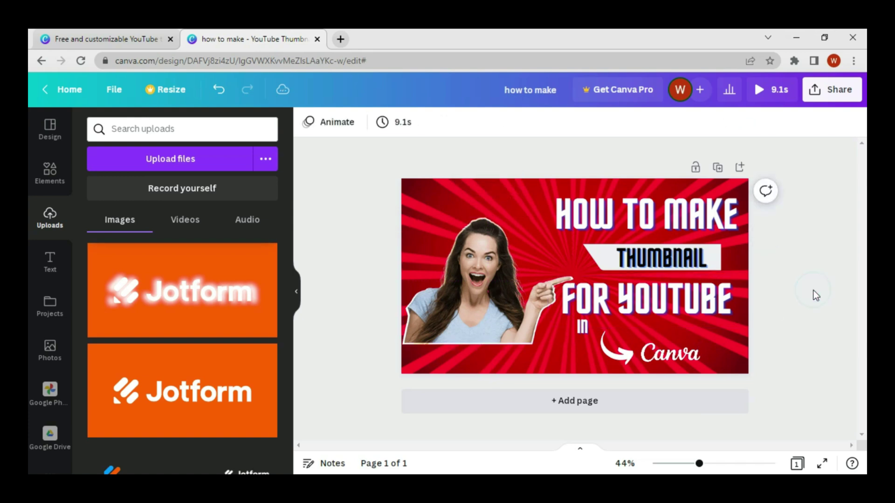